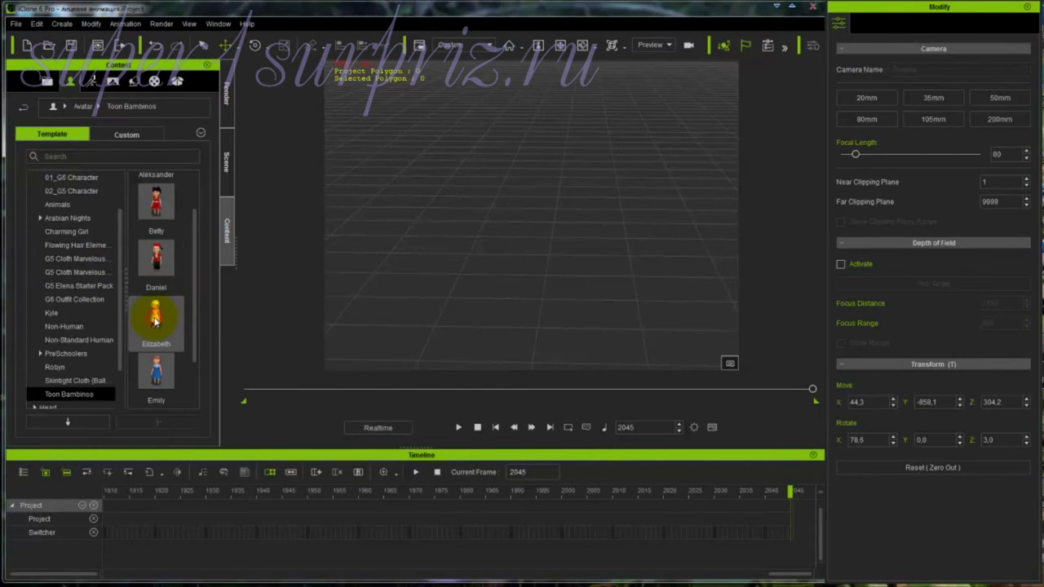
Step: Add the Elizabeth avatar from Toon Bambinos to the scene and open Edit Motion Layer for it
double_click(155, 318)
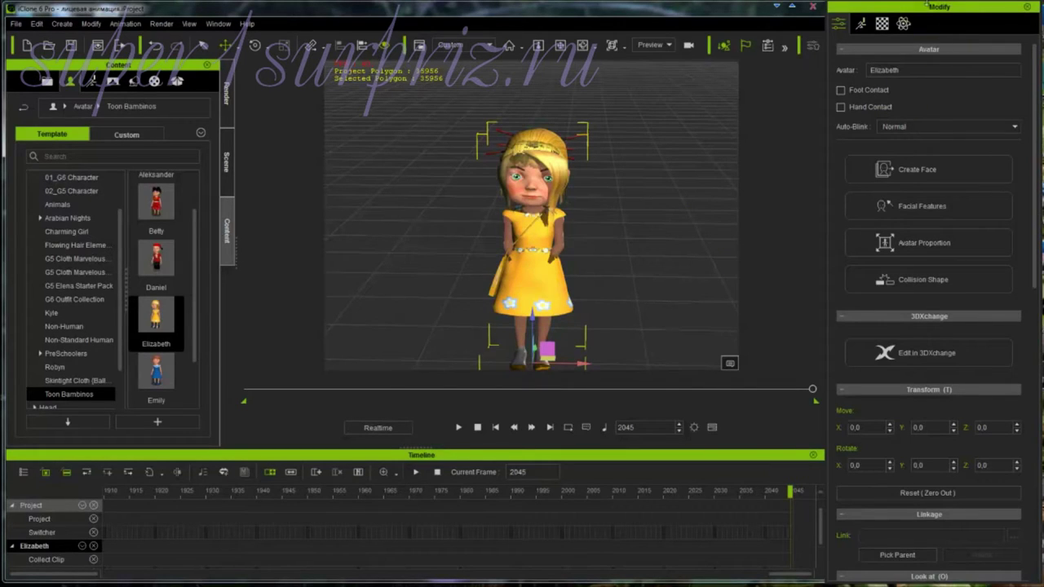
left_click(863, 26)
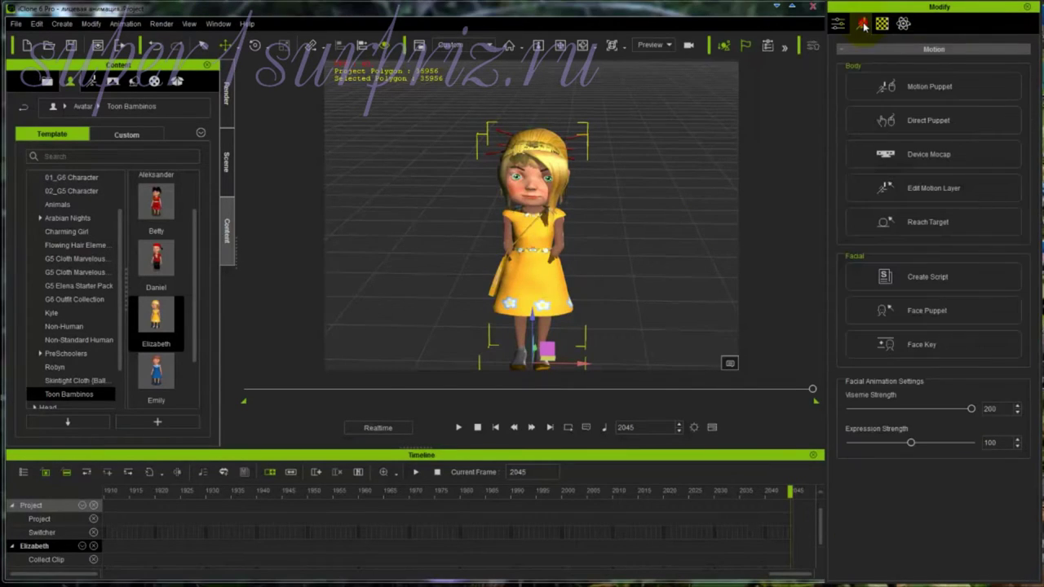
left_click(925, 188)
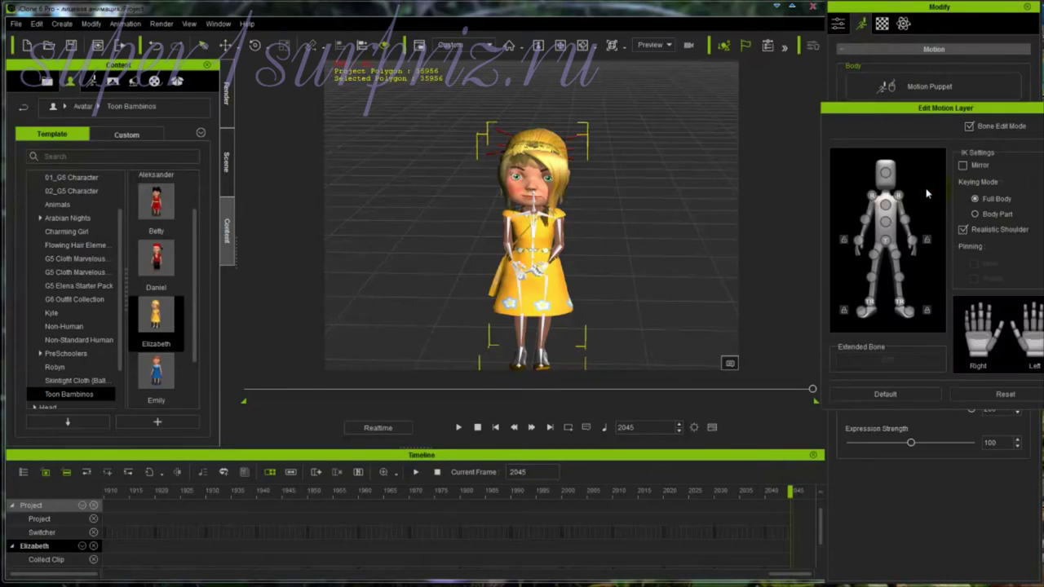
Step: Move Elizabeth's clasped hands apart so each one rests at its own side of the dress
left_click(856, 242)
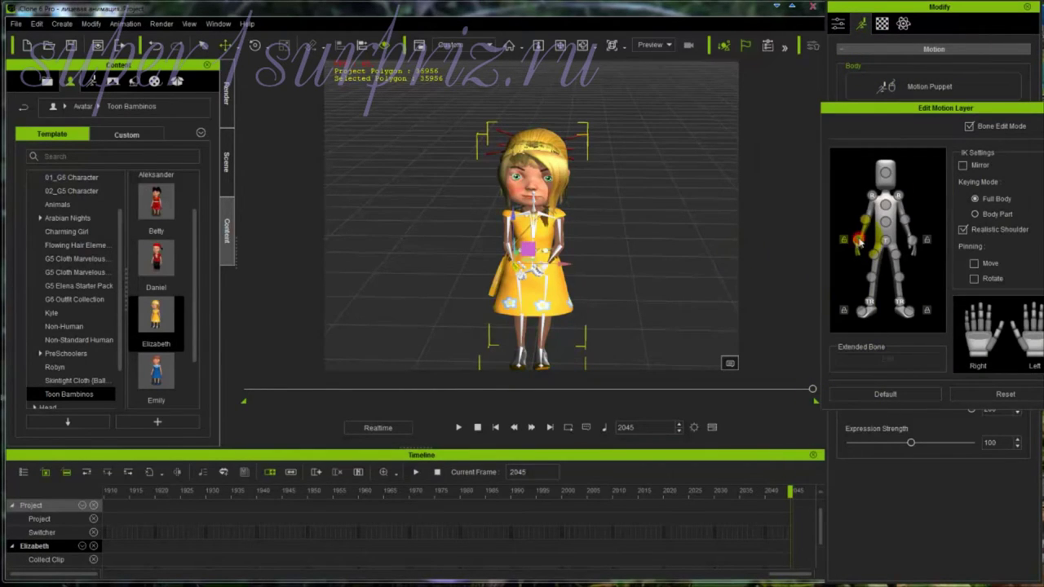
left_click_drag(557, 265, 614, 264)
left_click(912, 241)
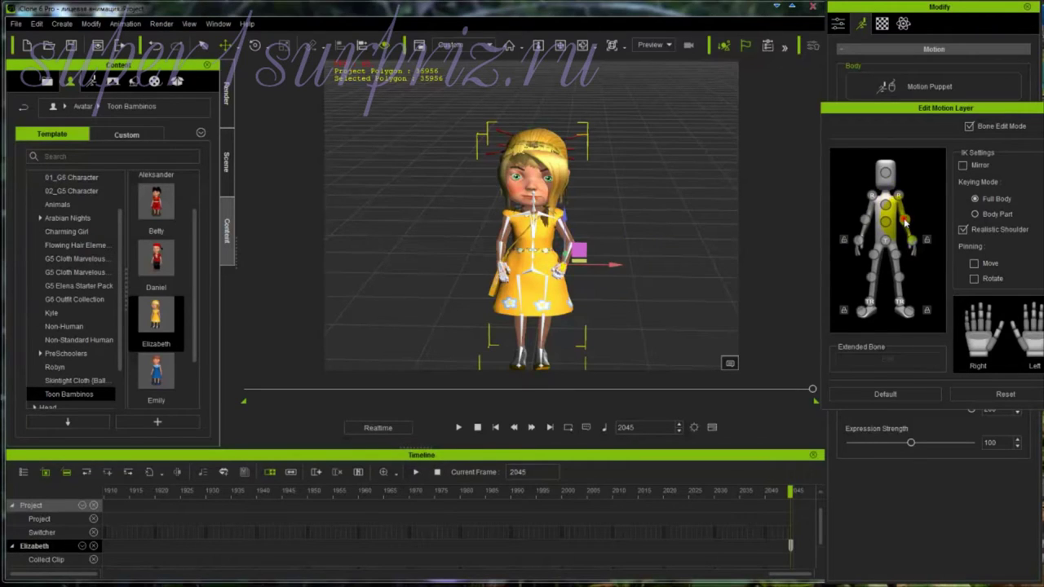
Step: Rotate Elizabeth's left forearm outward so the hand hangs beside the dress, and close the motion layer editor
left_click(574, 257)
key("e")
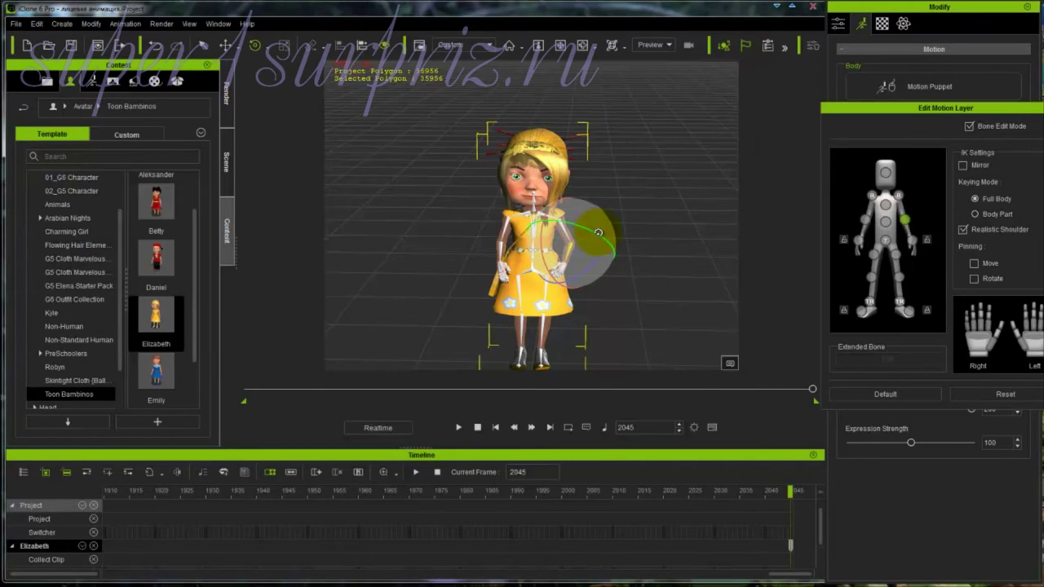
left_click_drag(598, 233, 543, 248)
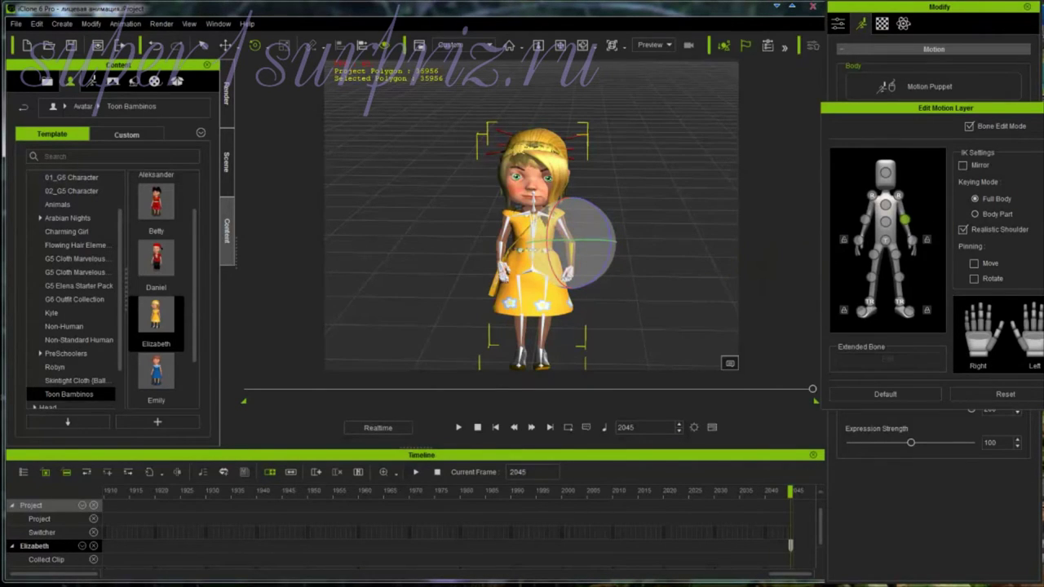
key("Escape")
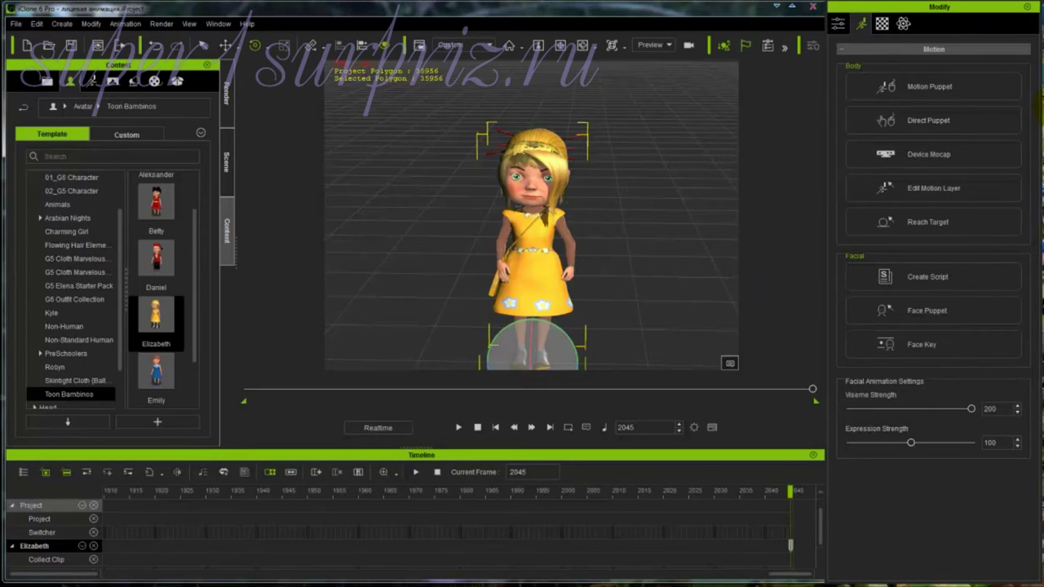
Step: Create a facial script for Elizabeth from the wave file бабушка.wav and play the animation back to check the lip movement
left_click(679, 243)
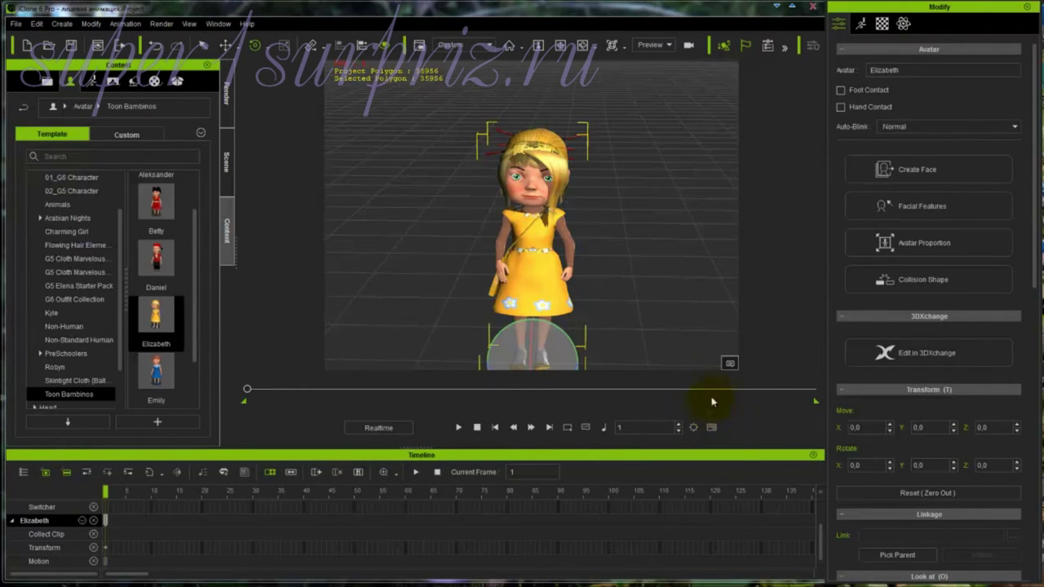
left_click(861, 27)
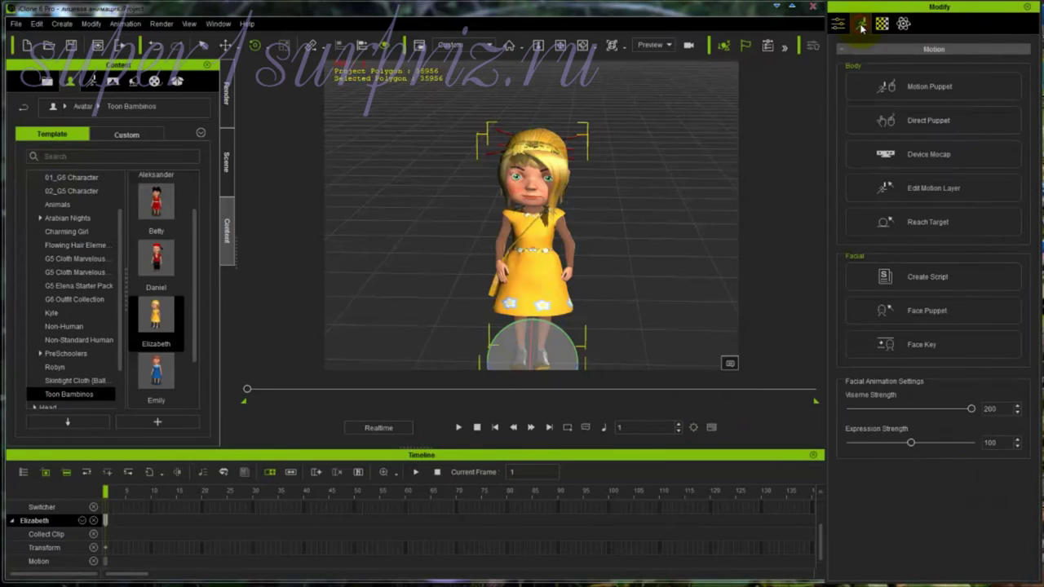
left_click(930, 277)
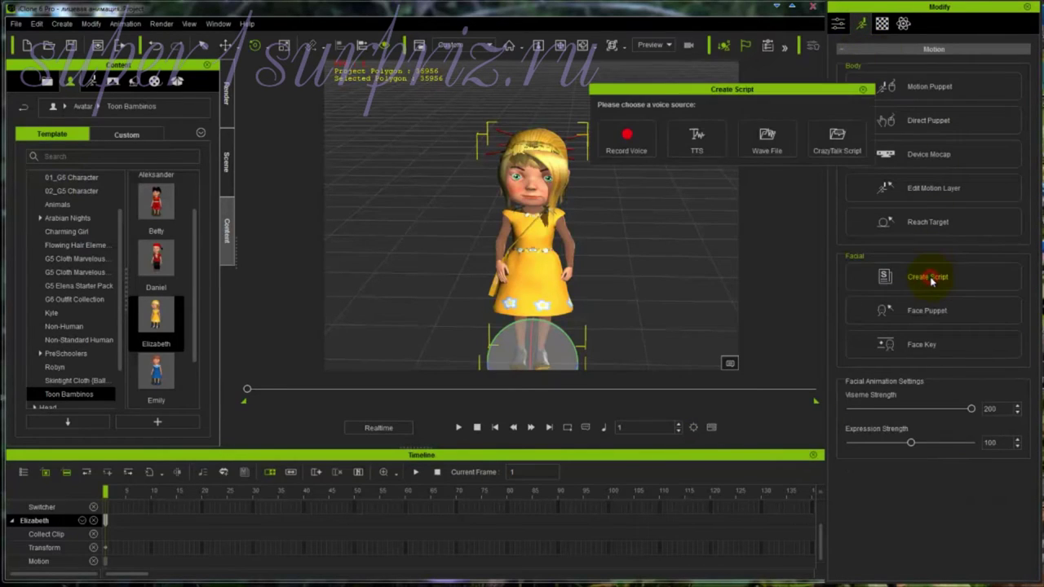
left_click(765, 145)
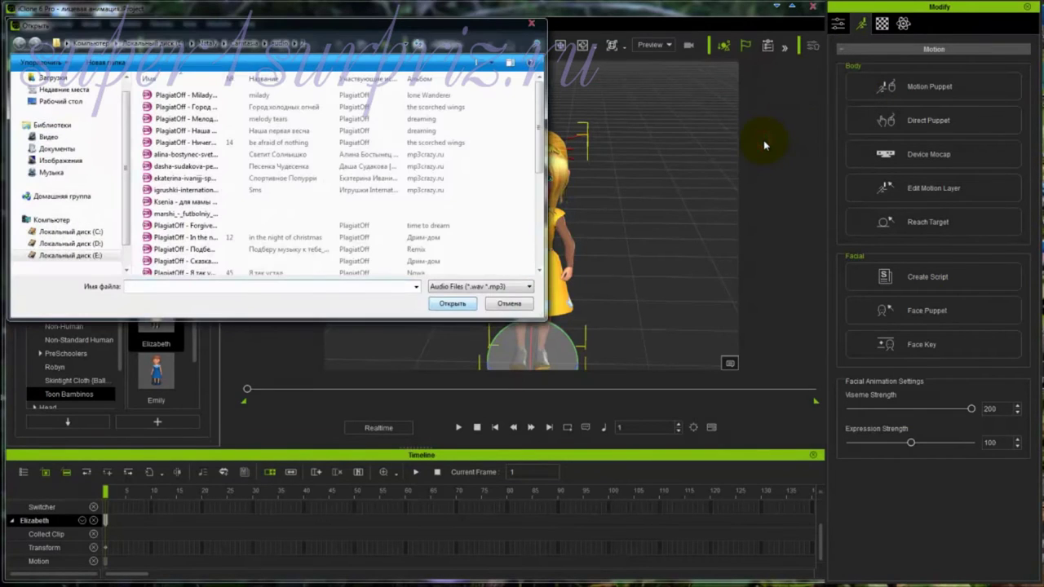
scroll(525, 158, "down", 3)
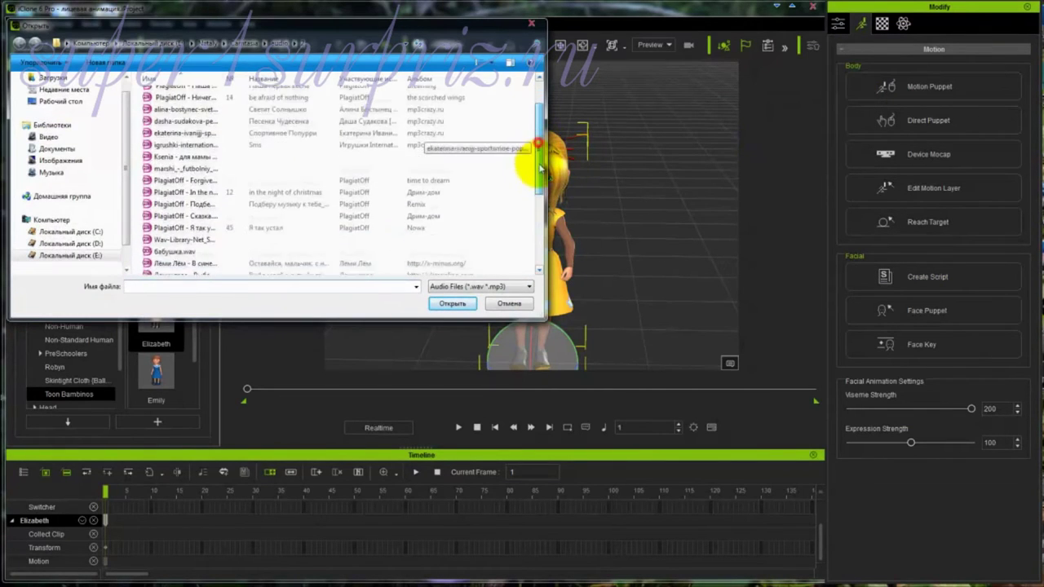
left_click(186, 213)
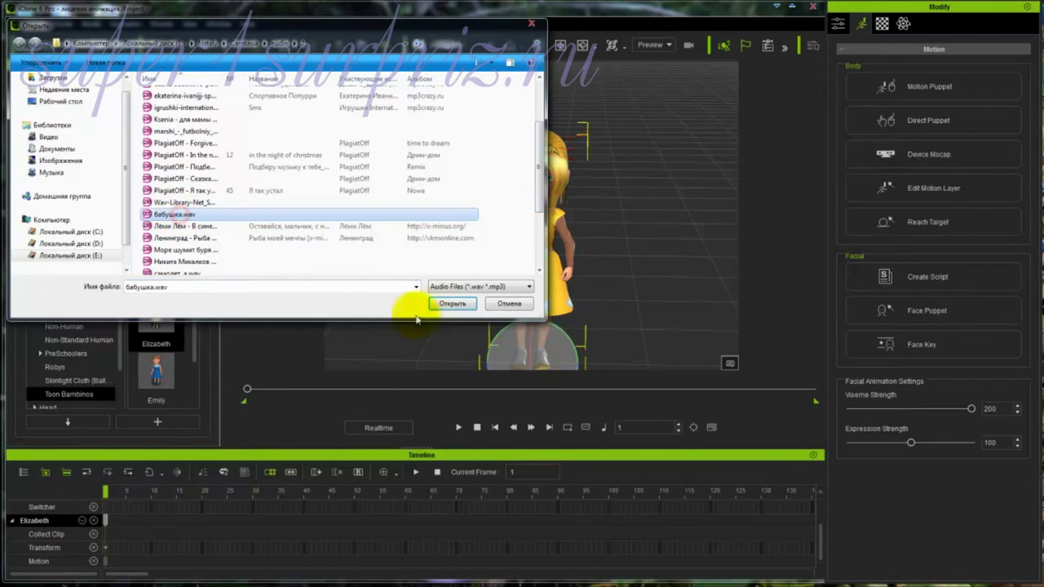
left_click(447, 303)
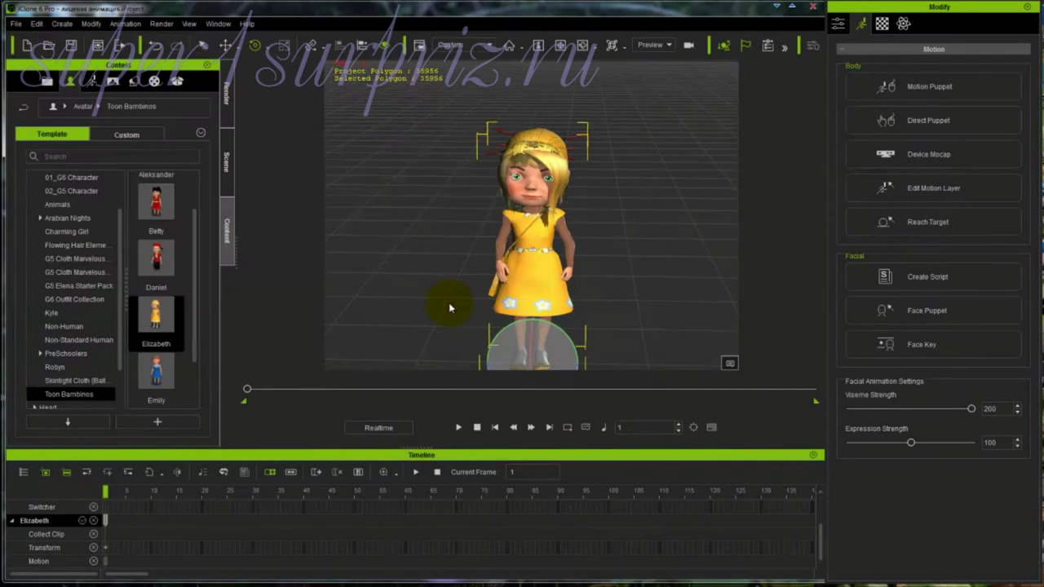
left_click(458, 427)
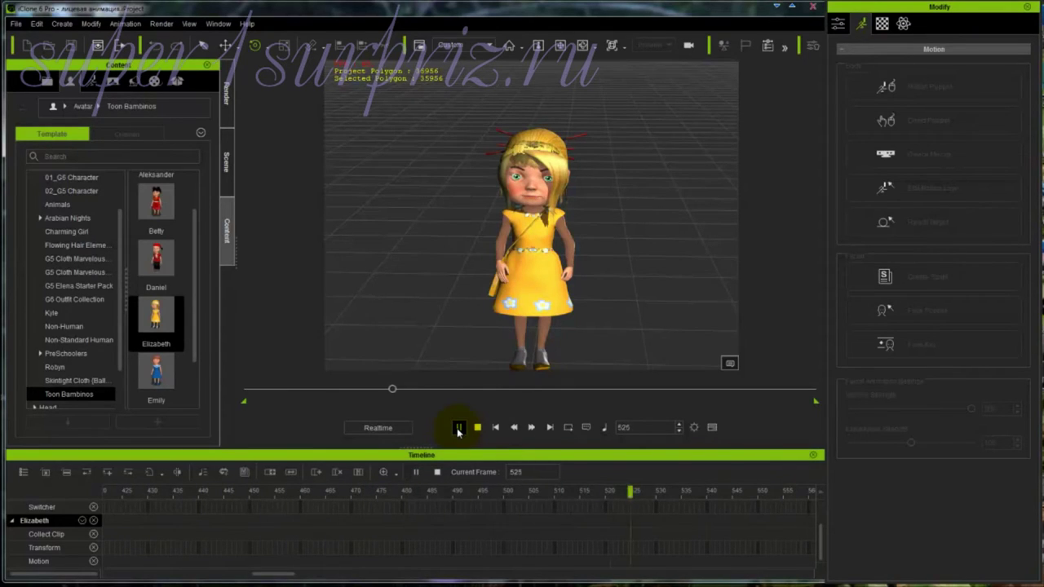
left_click(478, 428)
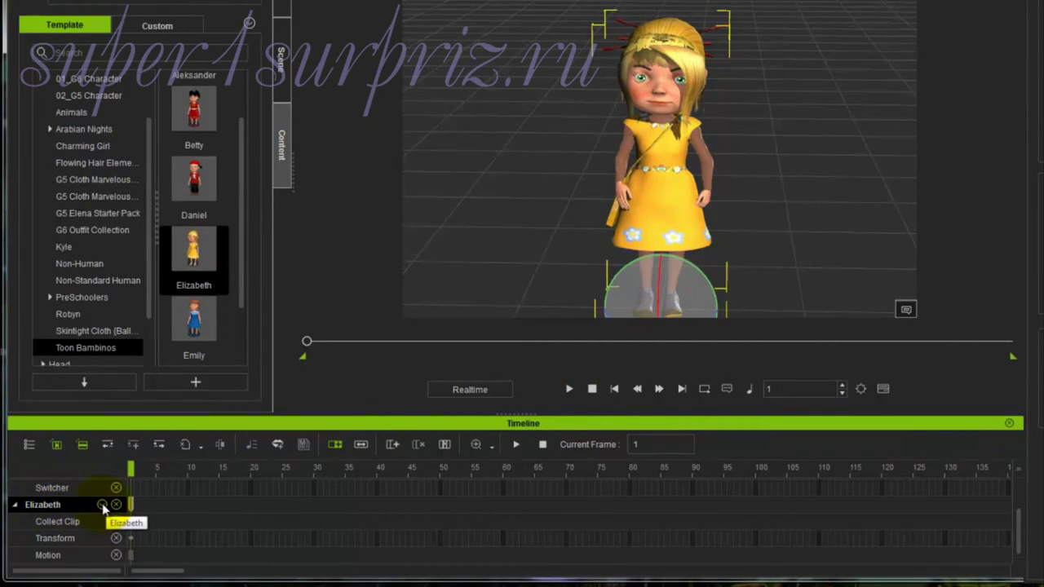
Step: Show the Viseme track for Elizabeth in the timeline and expand it down to its Voice and Lips rows
left_click(102, 504)
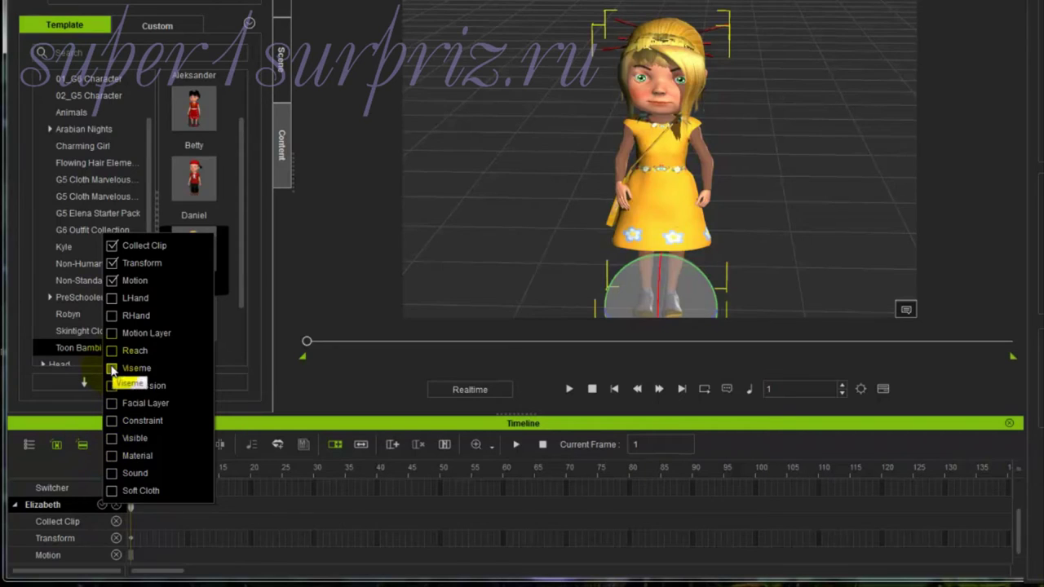
left_click(111, 369)
left_click(350, 373)
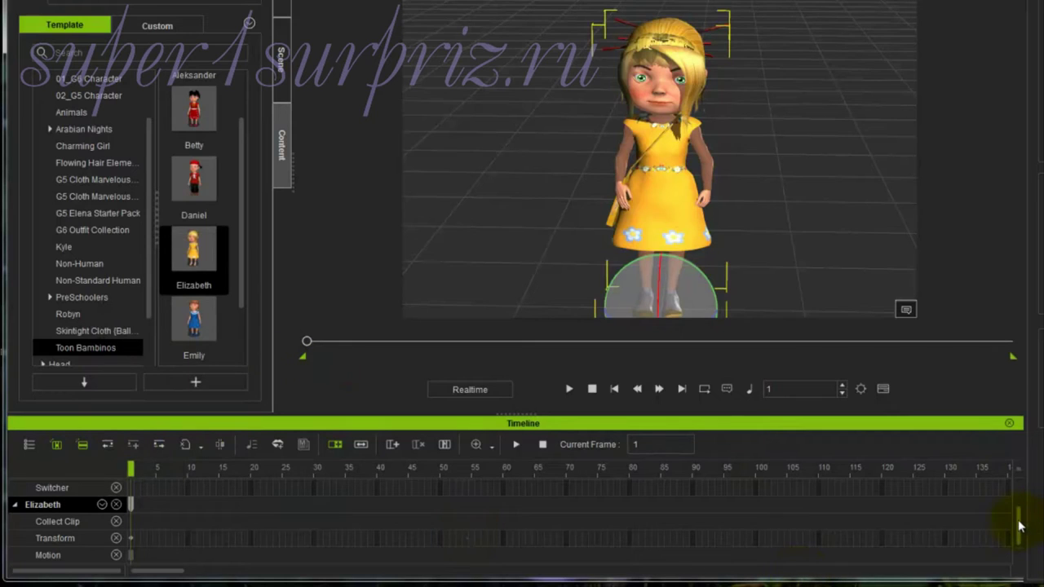
scroll(1012, 522, "down", 1)
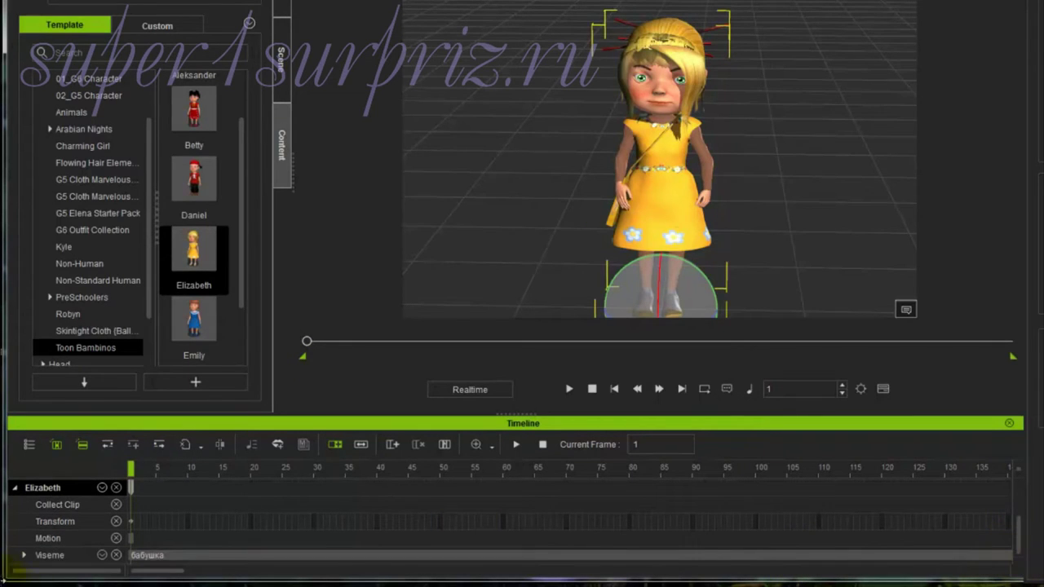
left_click(25, 557)
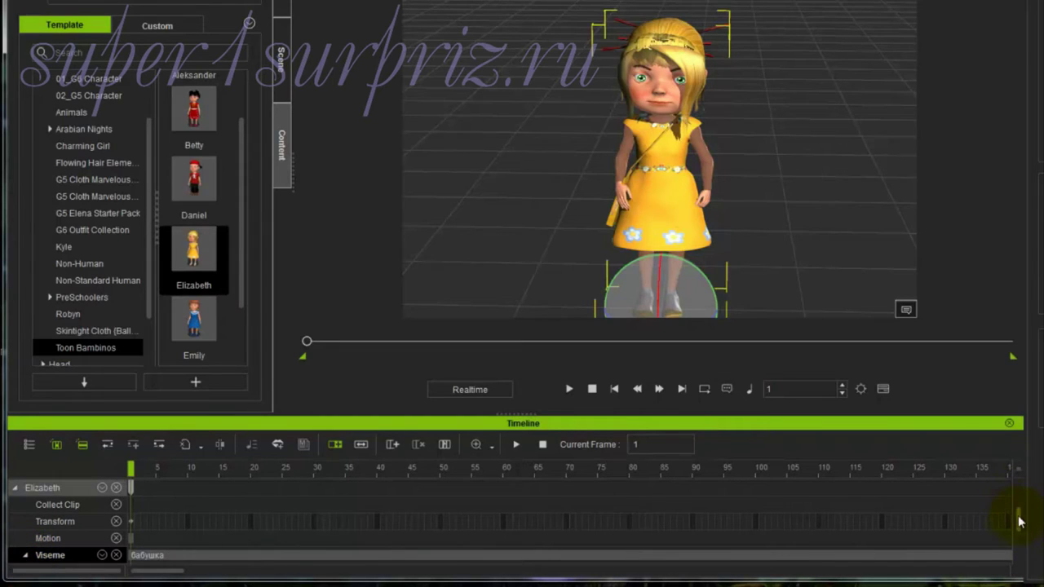
scroll(1019, 522, "down", 3)
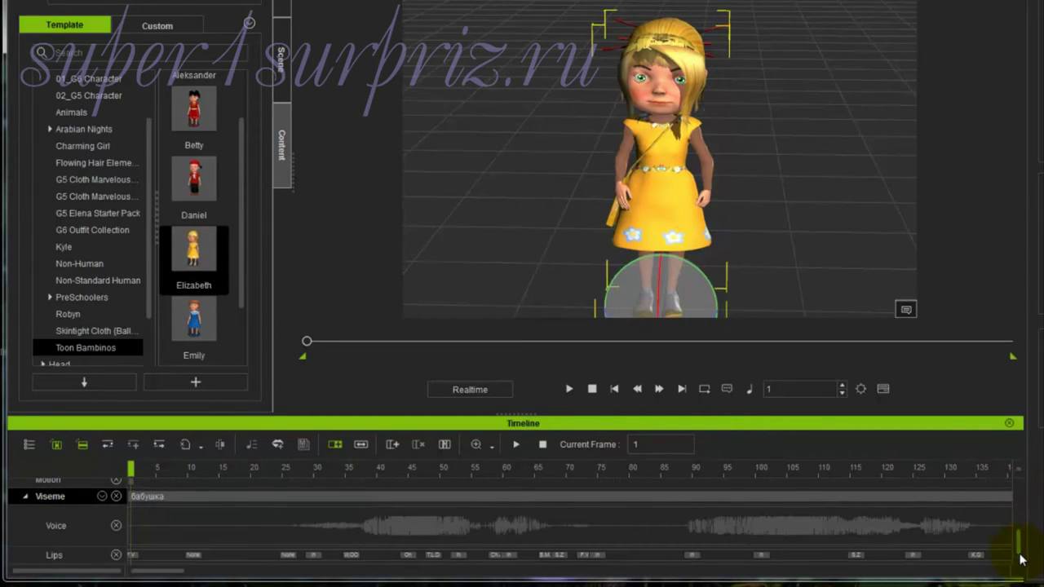
Step: Open the Lips Editor from the Voice track and place it clear of the playback controls
left_click(418, 531)
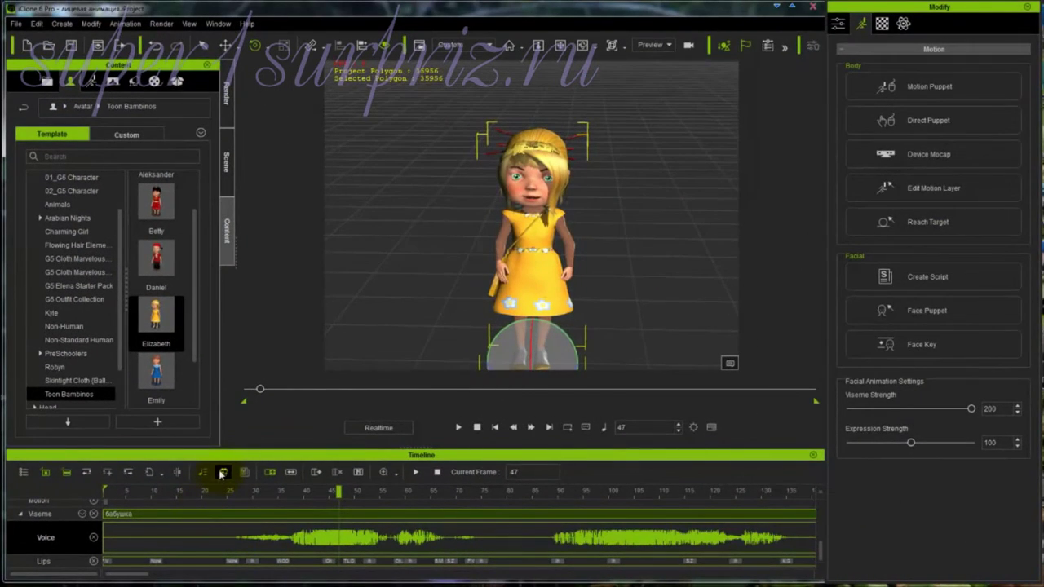
left_click(223, 474)
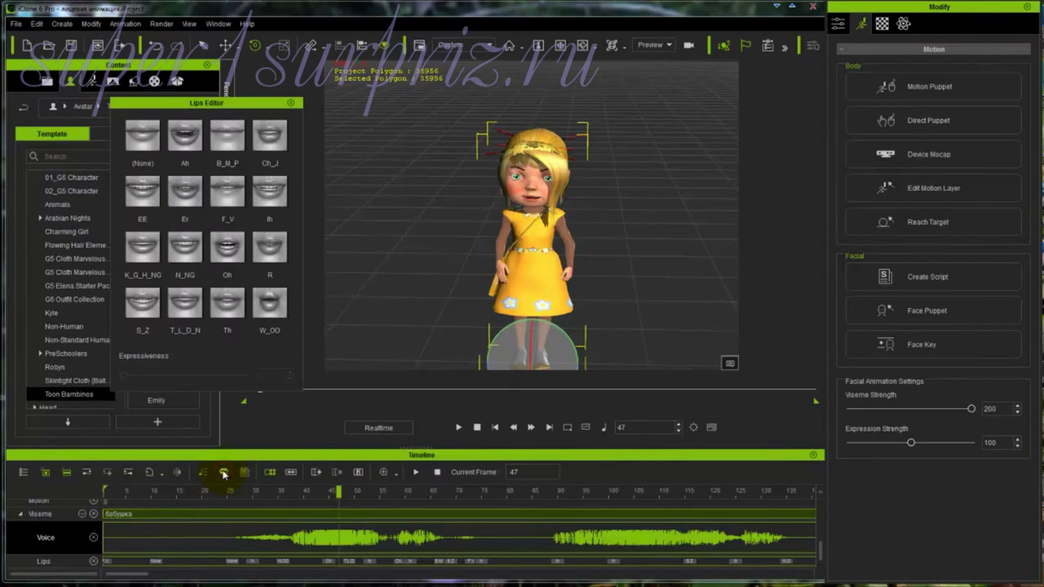
left_click_drag(239, 105, 242, 79)
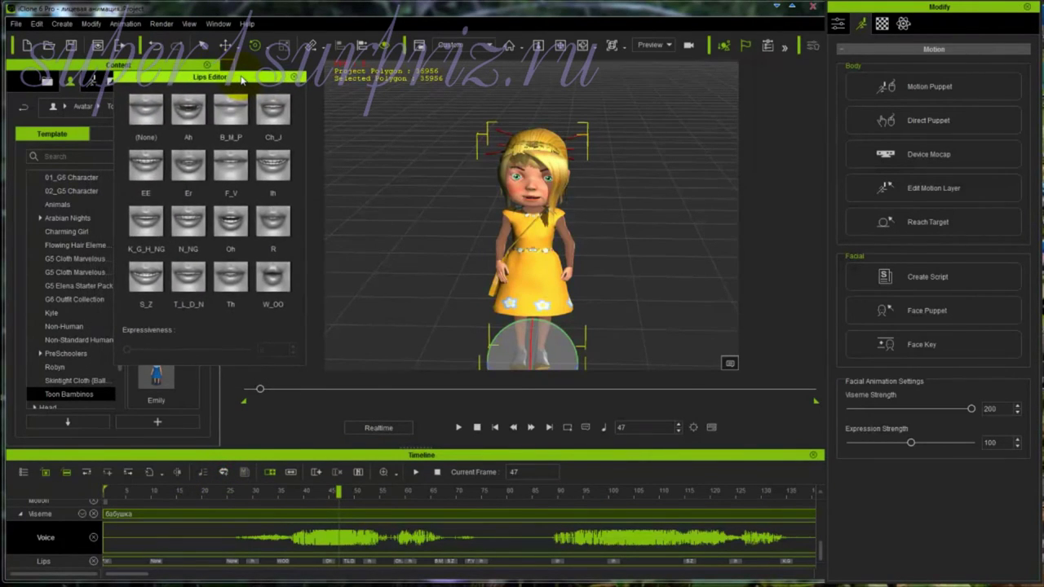
Step: Delete the first two lip keys on the Lips track, the F_V key at frame 1 and the None key near frame 10
left_click(127, 563)
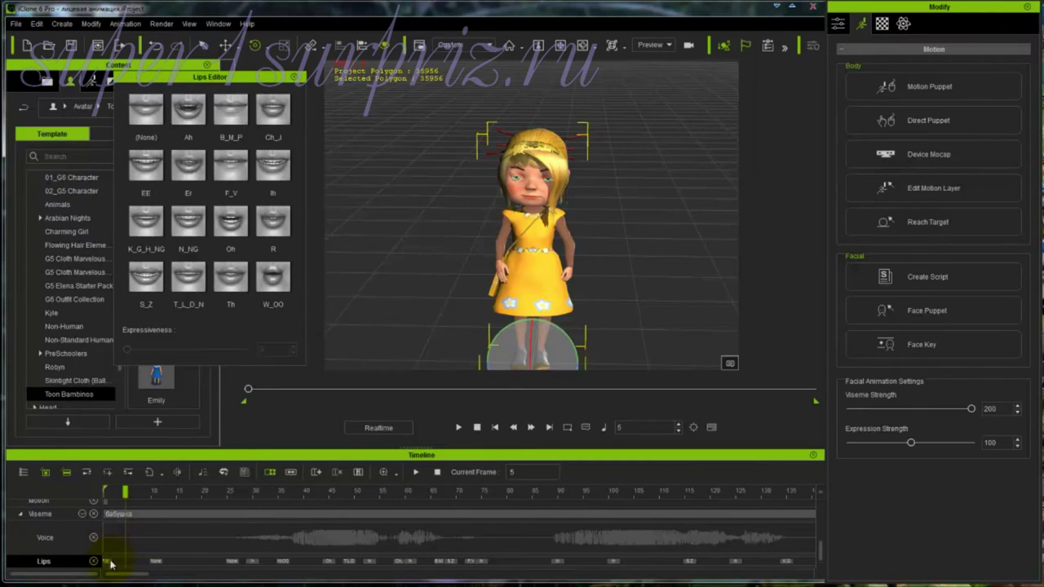
left_click(108, 562)
left_click(108, 563)
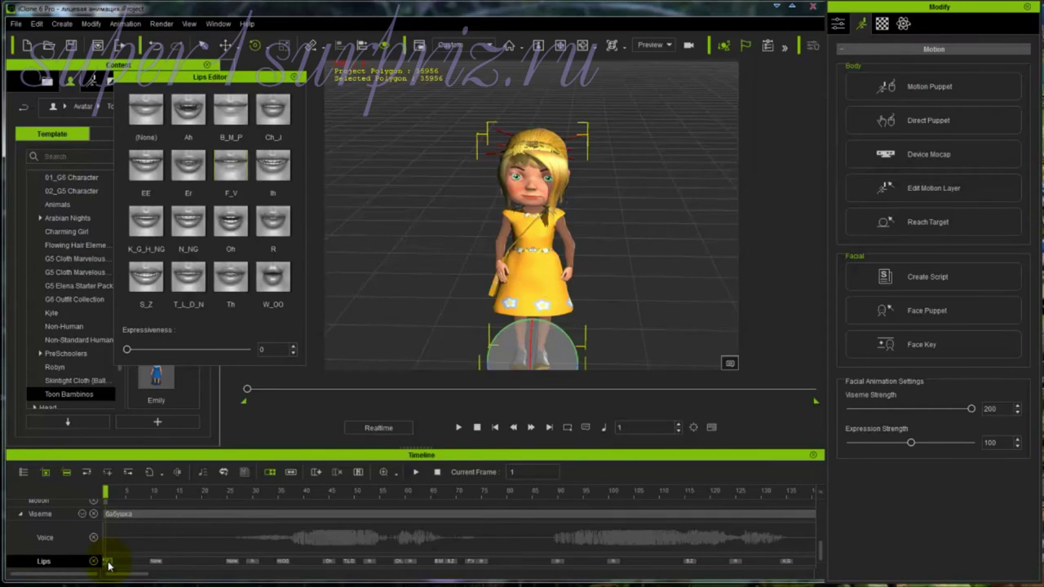
key("Delete")
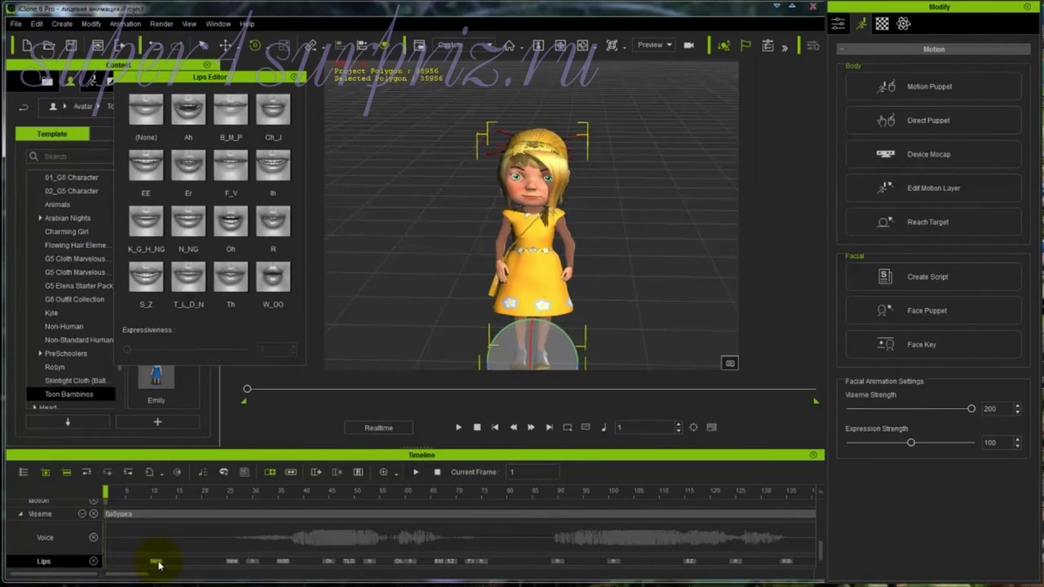
left_click(155, 561)
key("Delete")
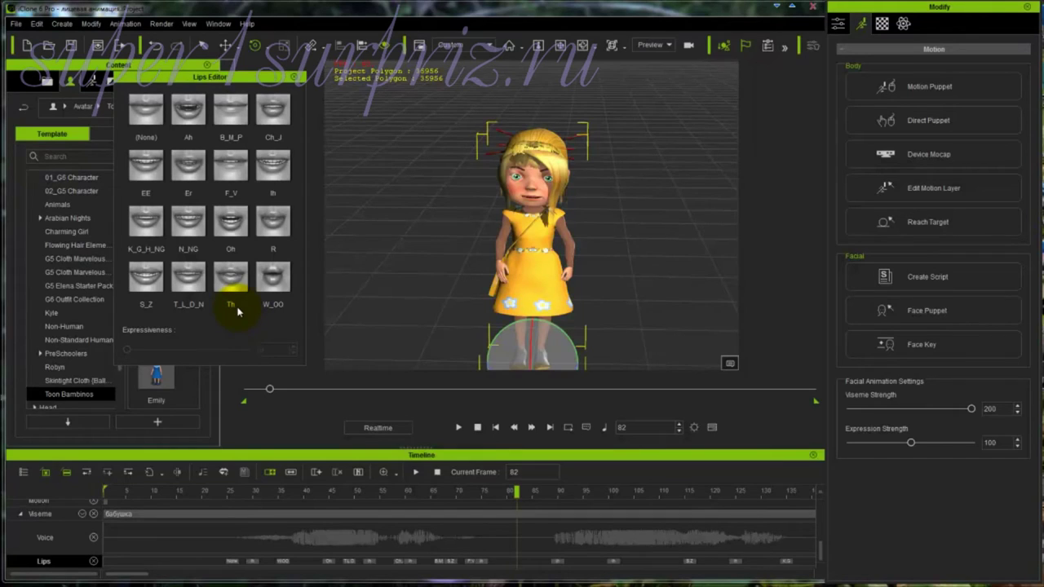
Step: Move the W_OO lip key from frame 36 to just before the Oh key, and delete the Ih key at frame 30
left_click(285, 561)
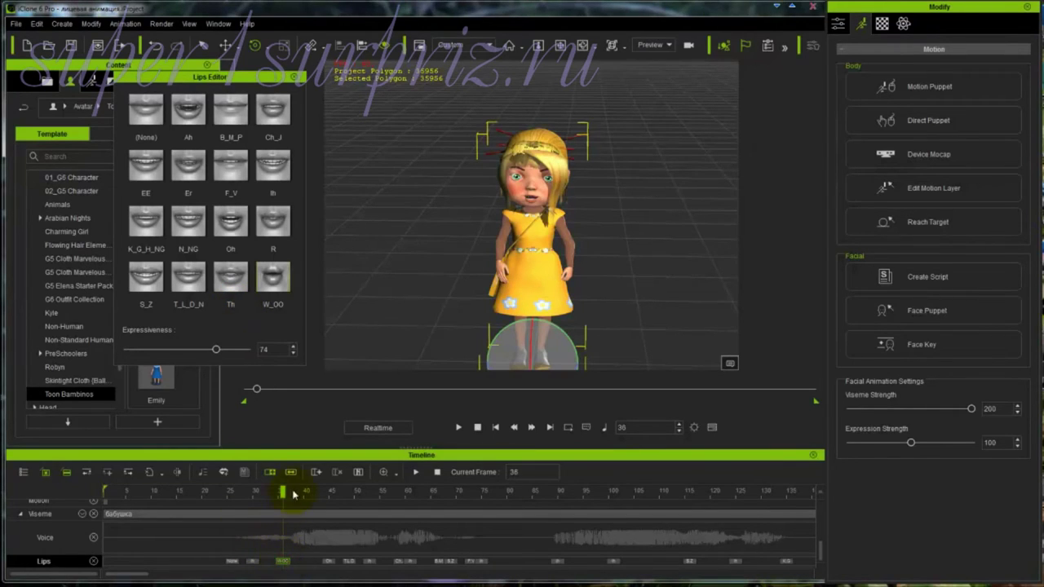
left_click(268, 274)
left_click(330, 561)
left_click(347, 561)
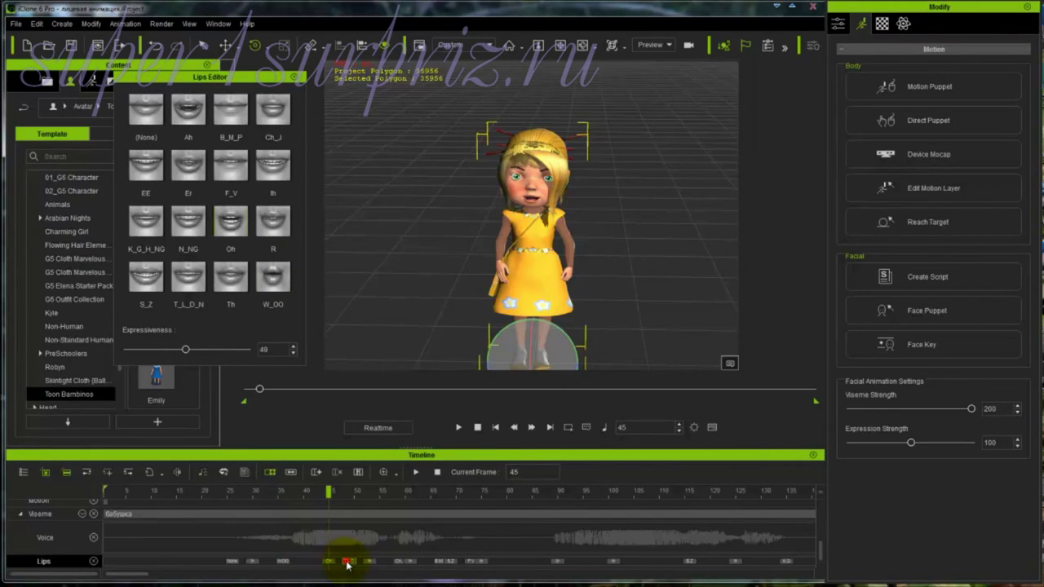
left_click(369, 561)
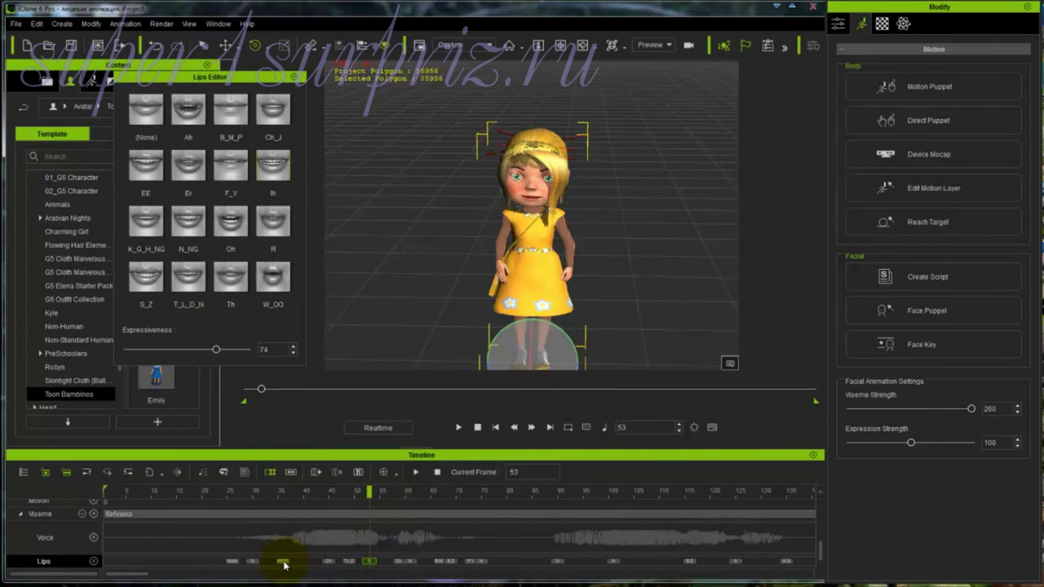
left_click_drag(284, 563, 308, 562)
left_click(253, 561)
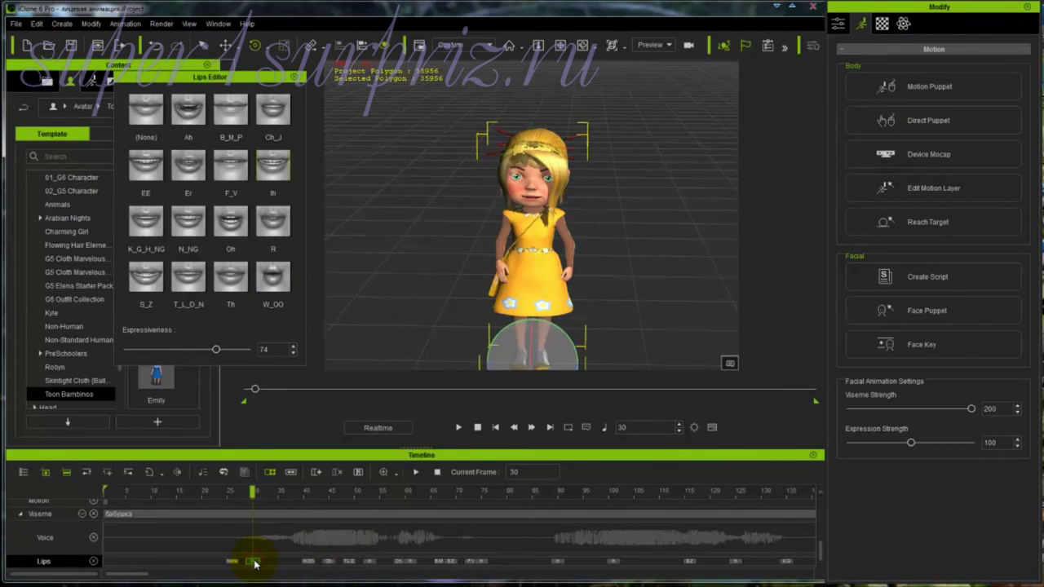
key("Delete")
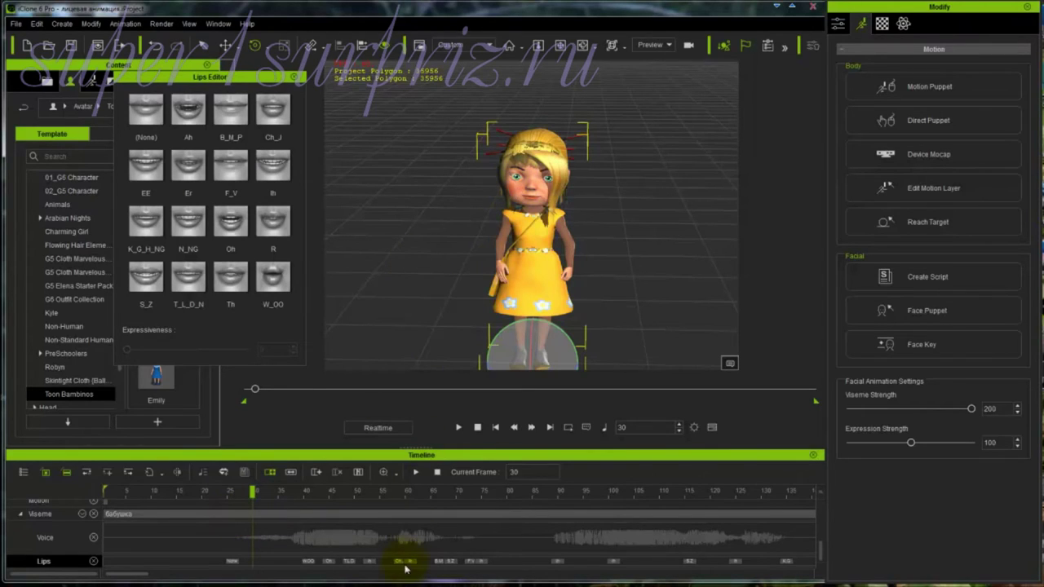
Step: Replace the T_L_D_N lip key at frame 49 with an Er key, and delete the Ch_J key at frame 59
left_click(350, 561)
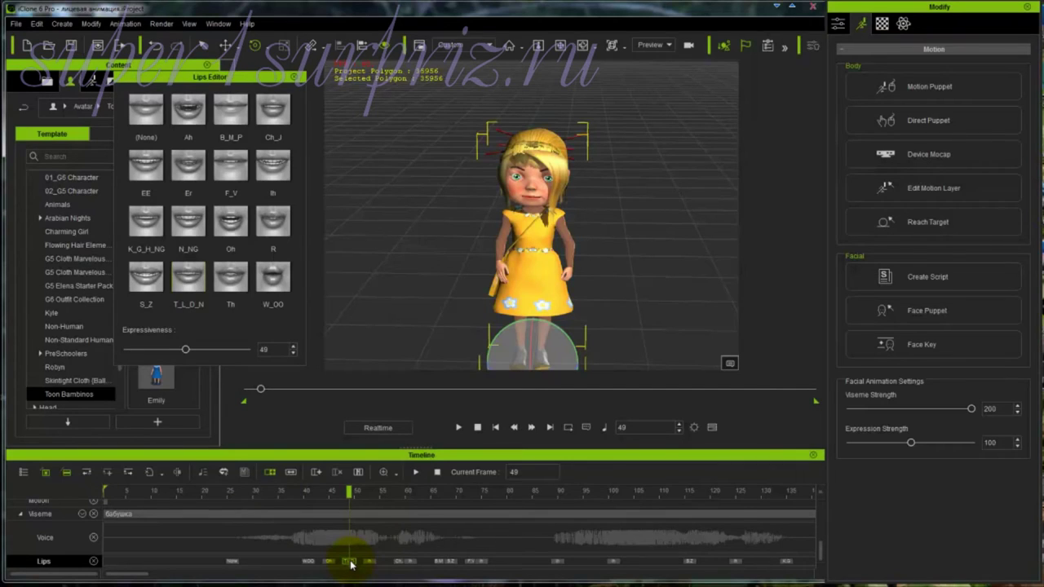
key("Delete")
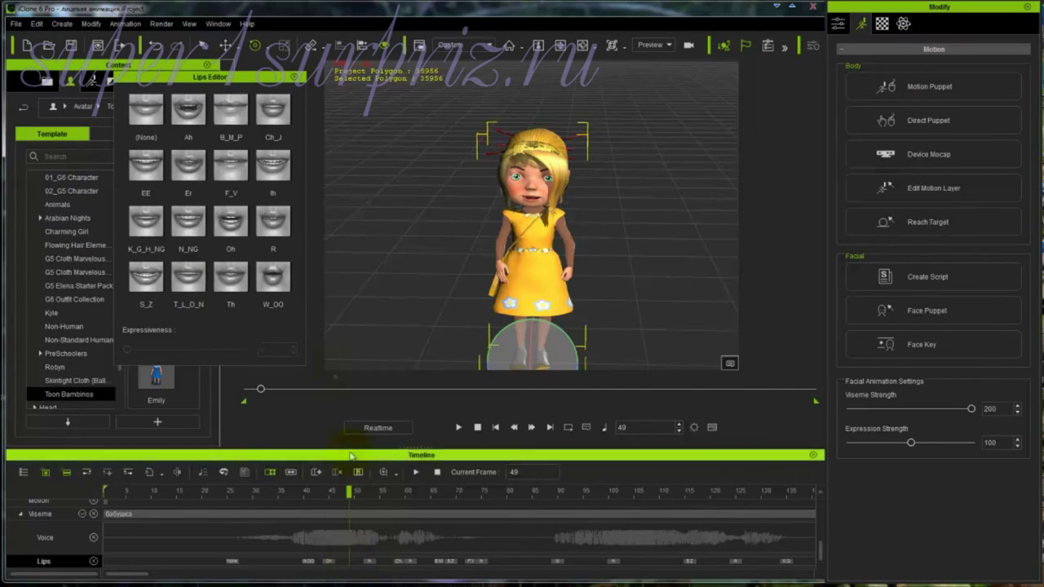
left_click(182, 171)
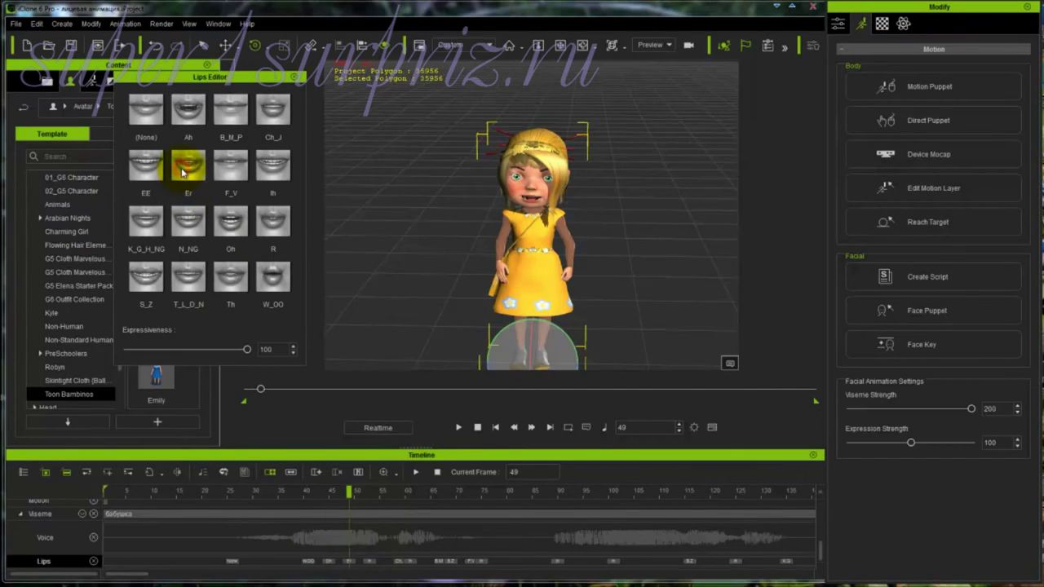
left_click(370, 561)
left_click_drag(370, 562, 401, 563)
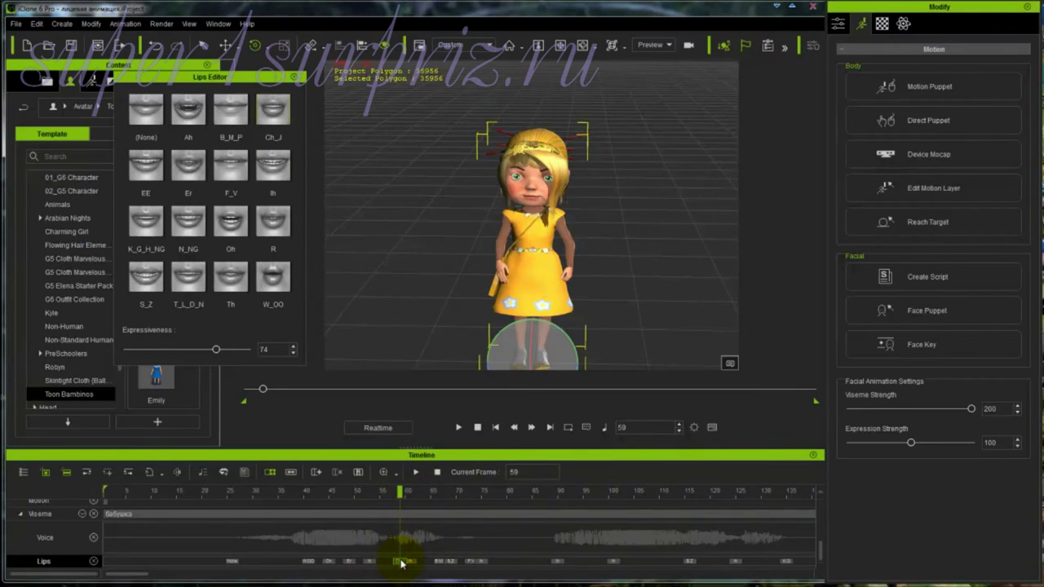
left_click(401, 562)
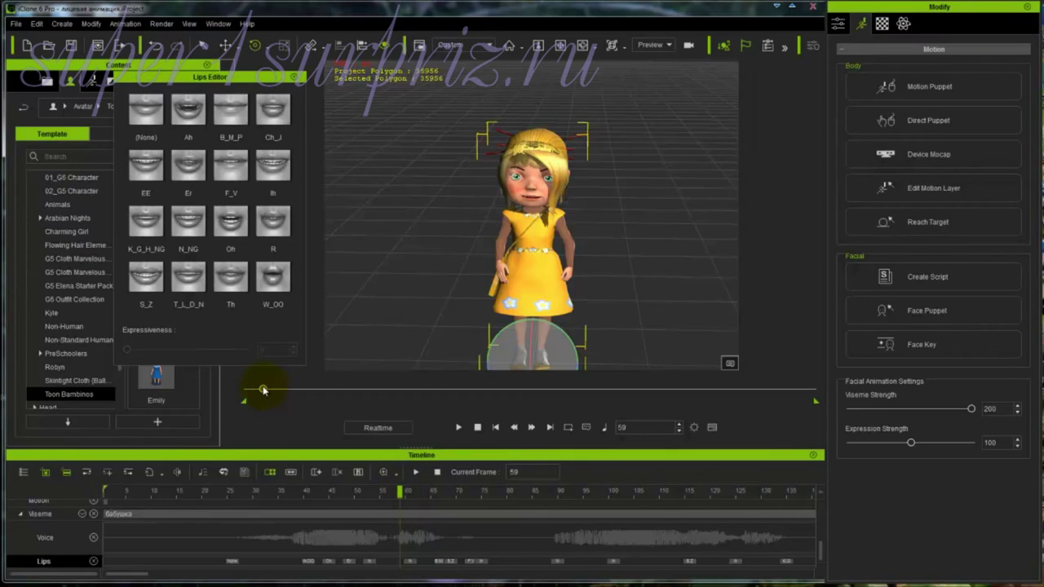
Step: Scrub the timeline from frame 28 to frame 83 to check Elizabeth's mouth movement
left_click_drag(262, 388, 256, 390)
left_click(243, 492)
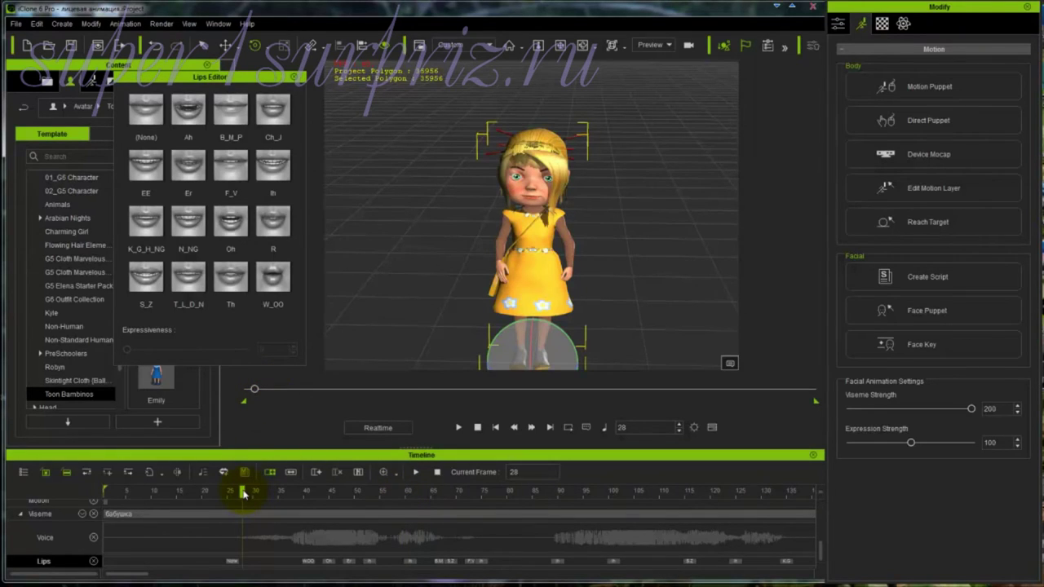
left_click_drag(243, 491, 523, 499)
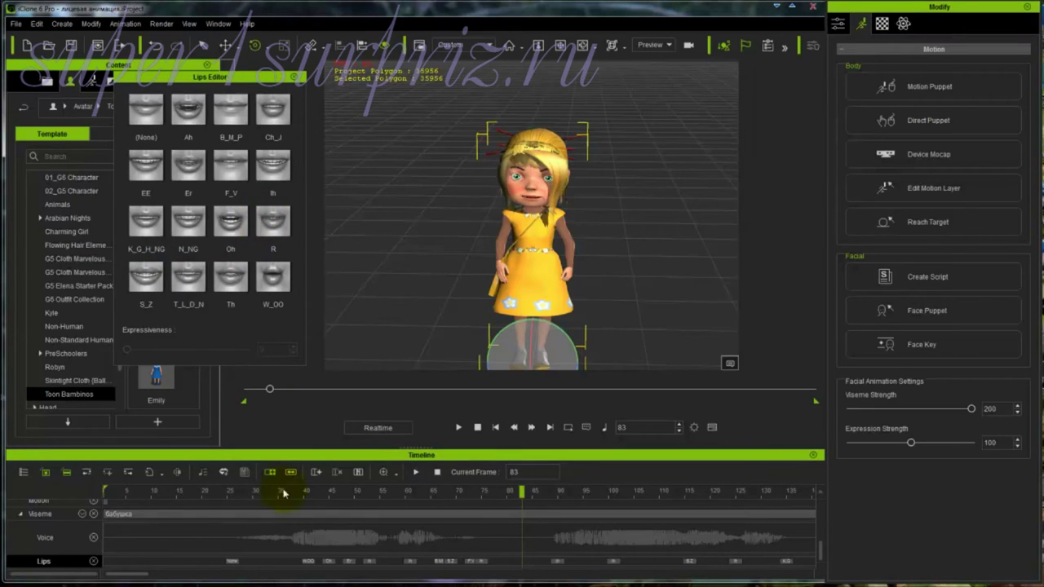
Step: Inspect the lip keys from frame 49 to frame 69 and close the Lips Editor
left_click(348, 561)
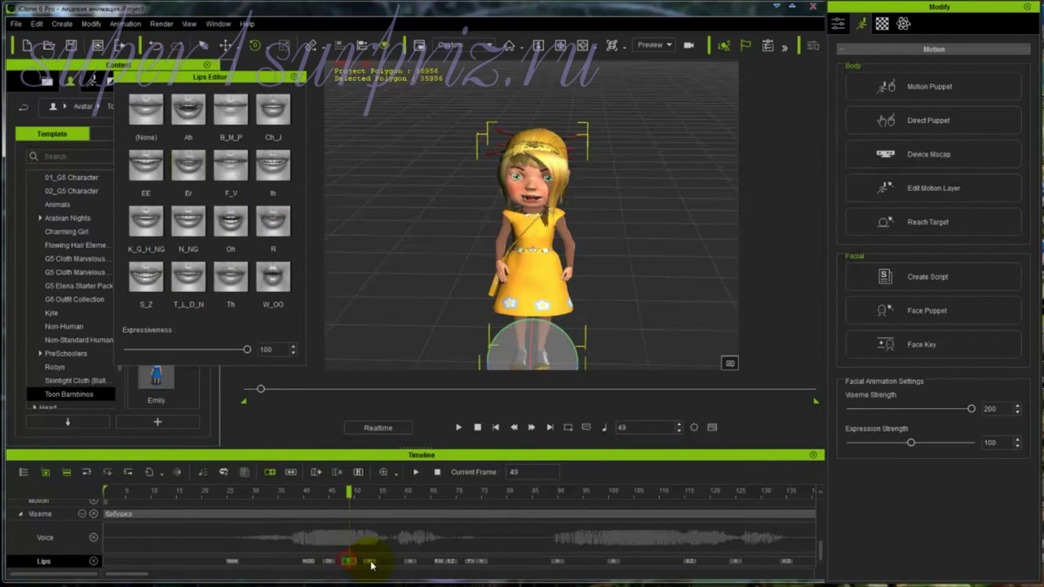
left_click(368, 561)
left_click(411, 561)
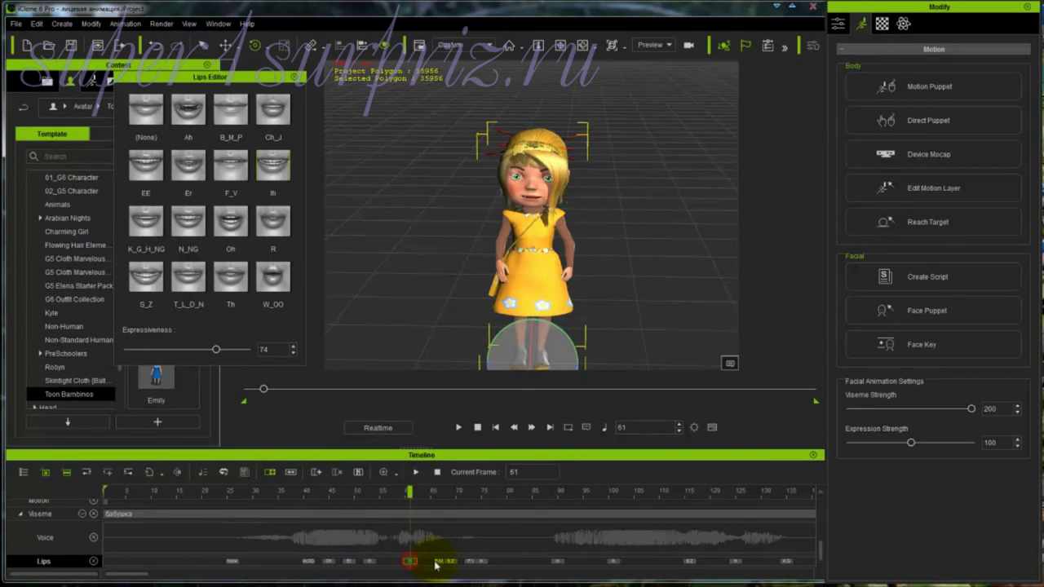
left_click(440, 561)
left_click(453, 561)
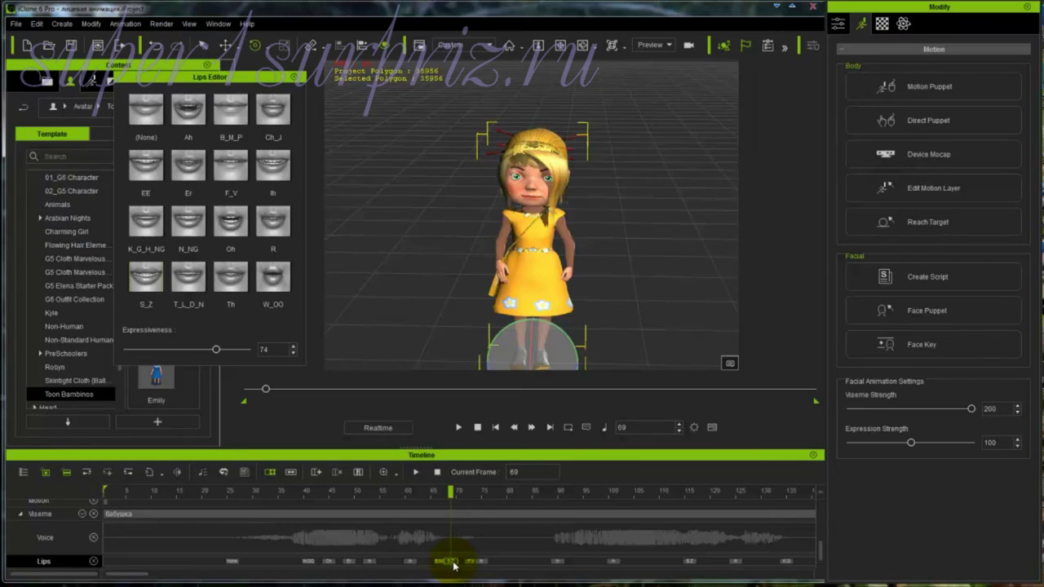
left_click(294, 77)
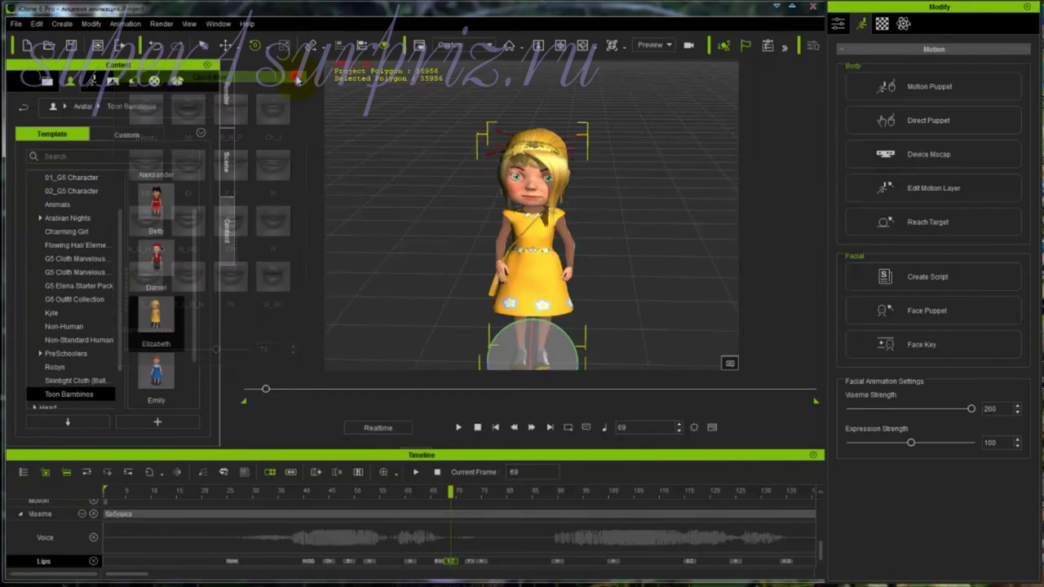
Step: Play Elizabeth's lip-synced animation from the first frame to the end, and return to frame 1
left_click(344, 551)
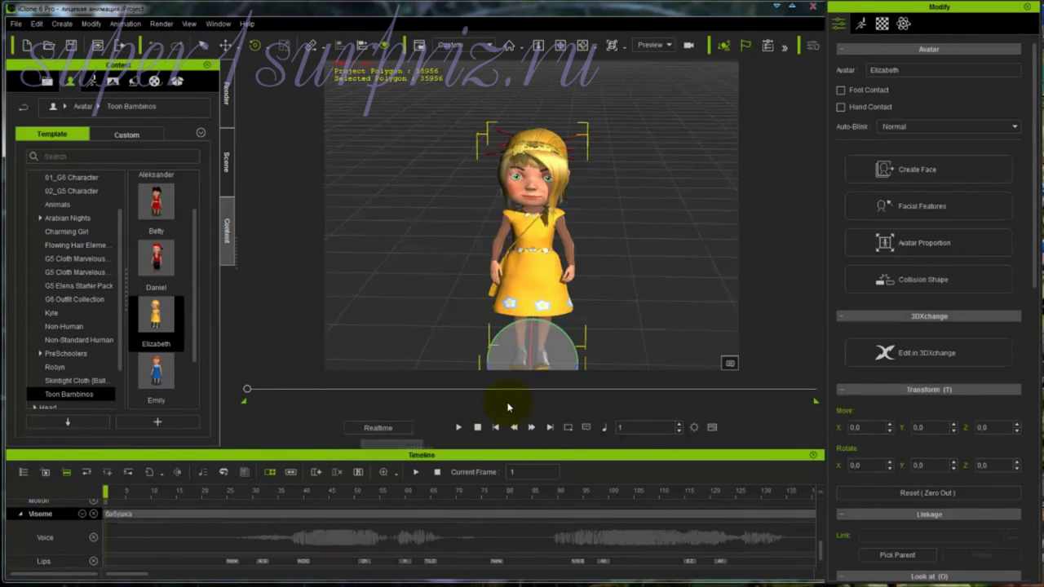
left_click(494, 426)
left_click(458, 426)
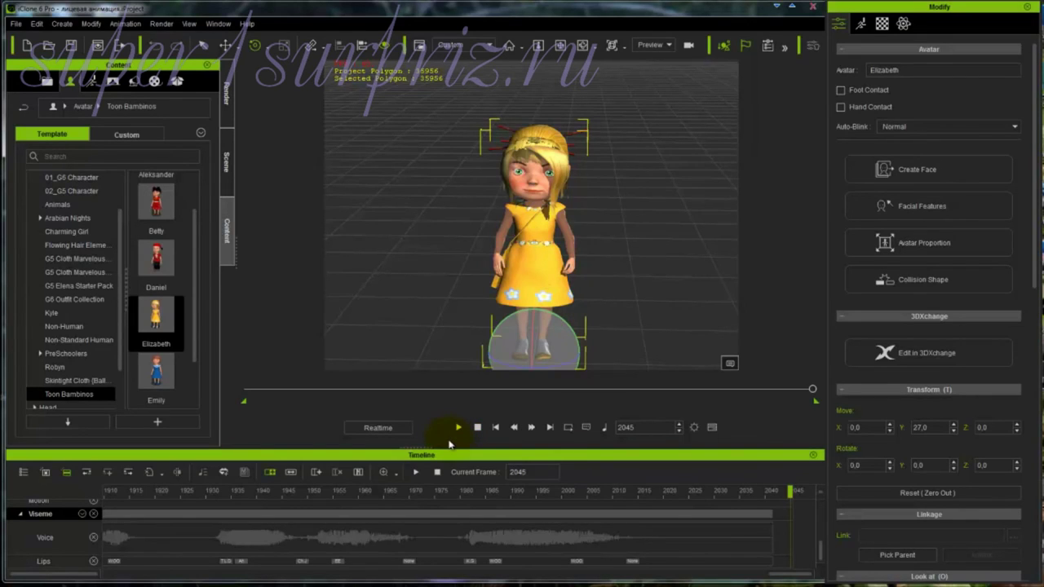
left_click(496, 428)
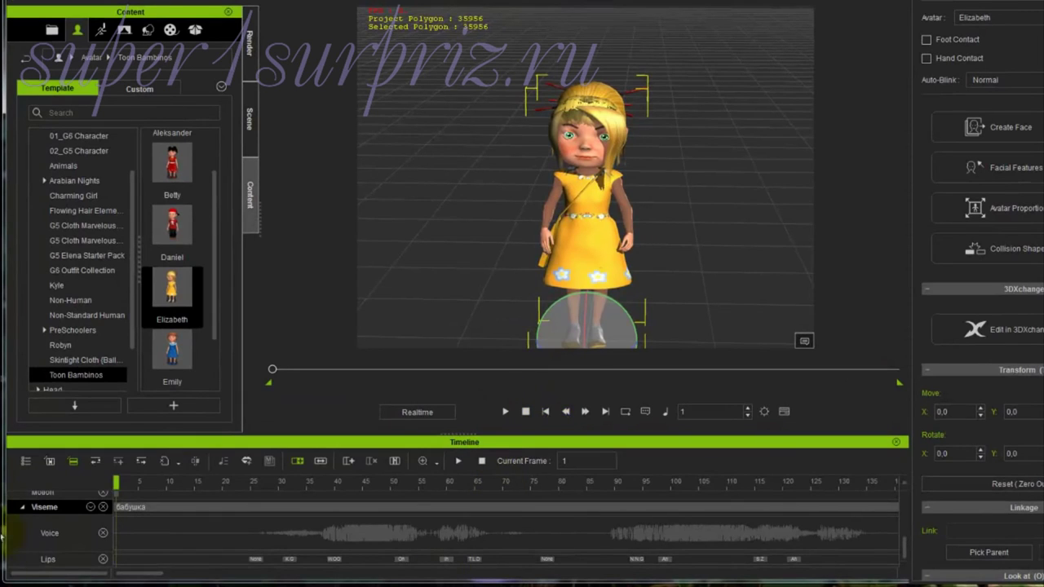
Step: Open the custom Facial Animation folder in the animation content library
left_click(70, 514)
left_click(102, 32)
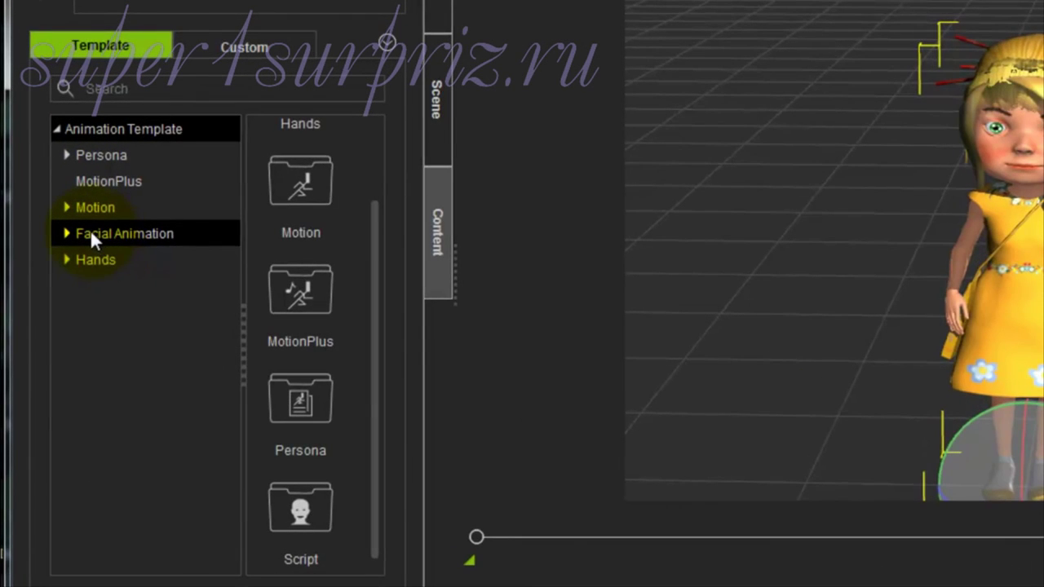
left_click(70, 233)
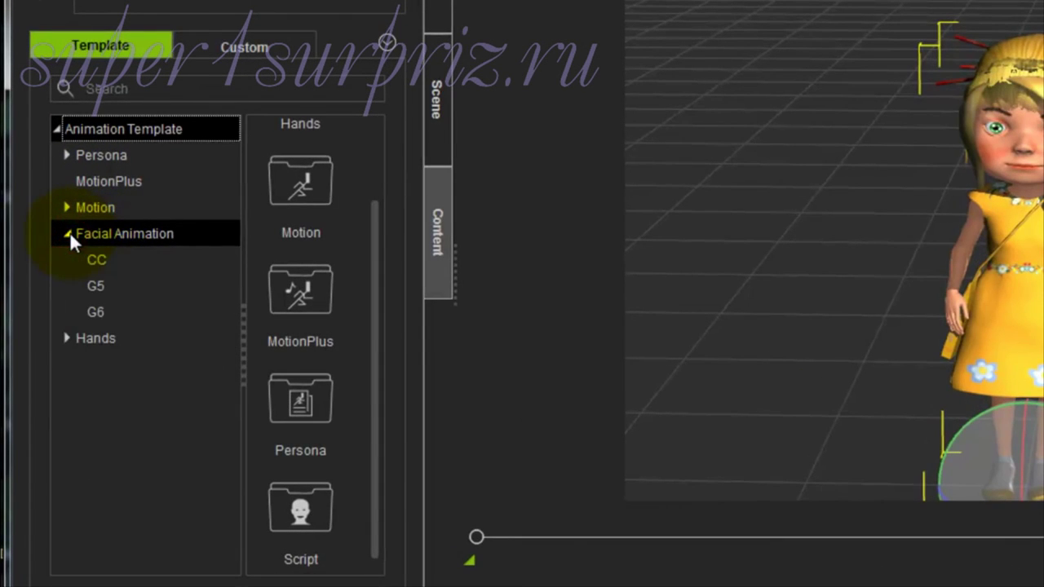
left_click(102, 231)
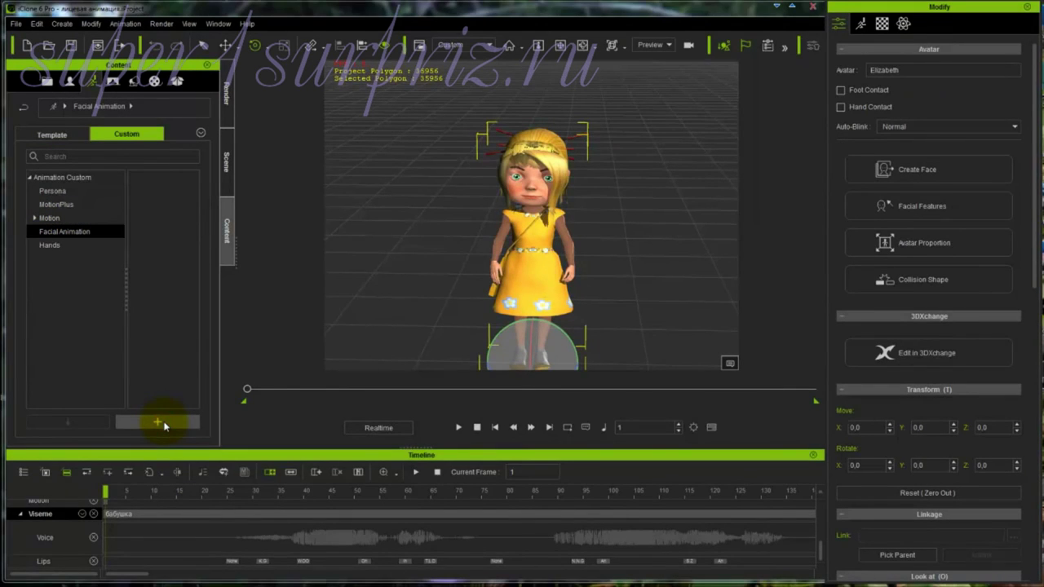
Step: Save Elizabeth's facial animation to the custom library under the name stich
left_click(163, 425)
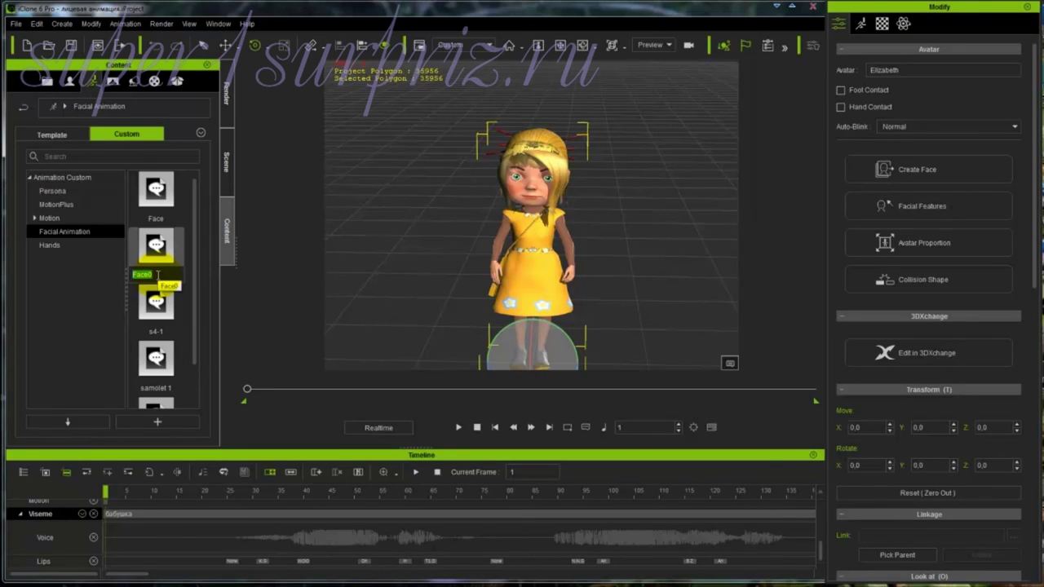
type("le")
type("ch")
key("Return")
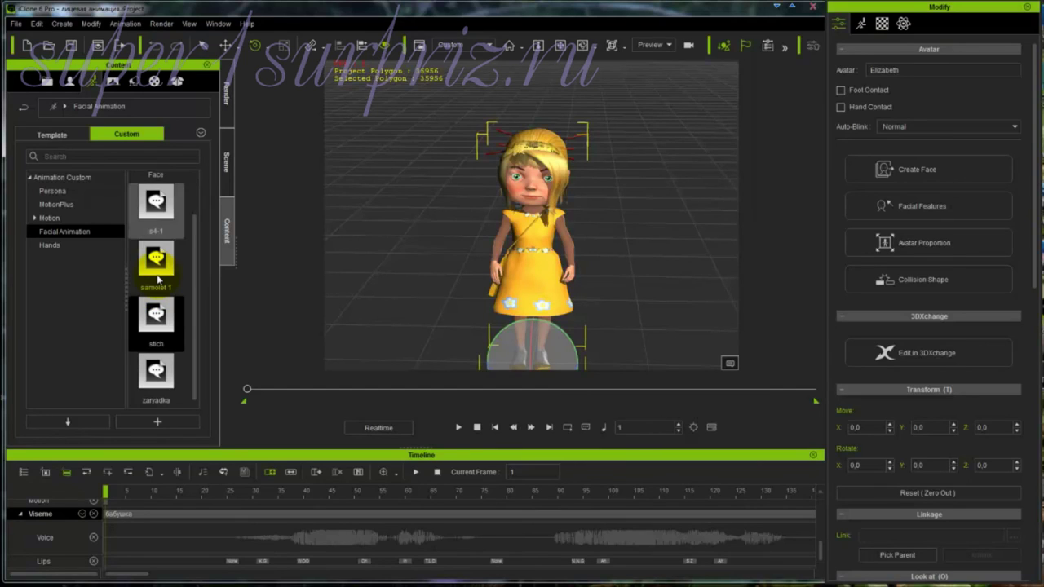
left_click(159, 318)
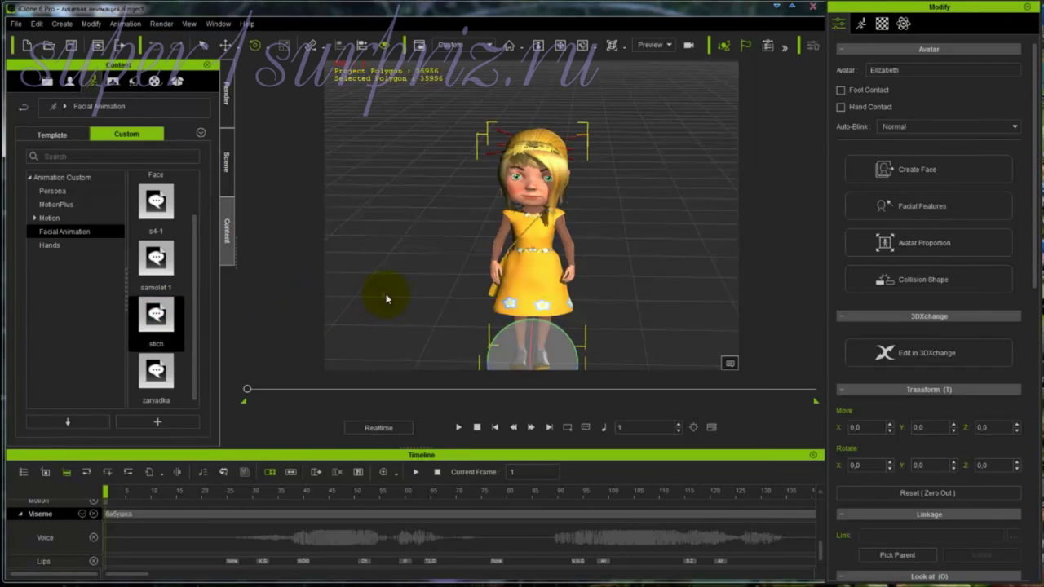
Step: Add the Emily avatar from Toon Bambinos beside Elizabeth and apply the custom stich facial animation to her
left_click(71, 81)
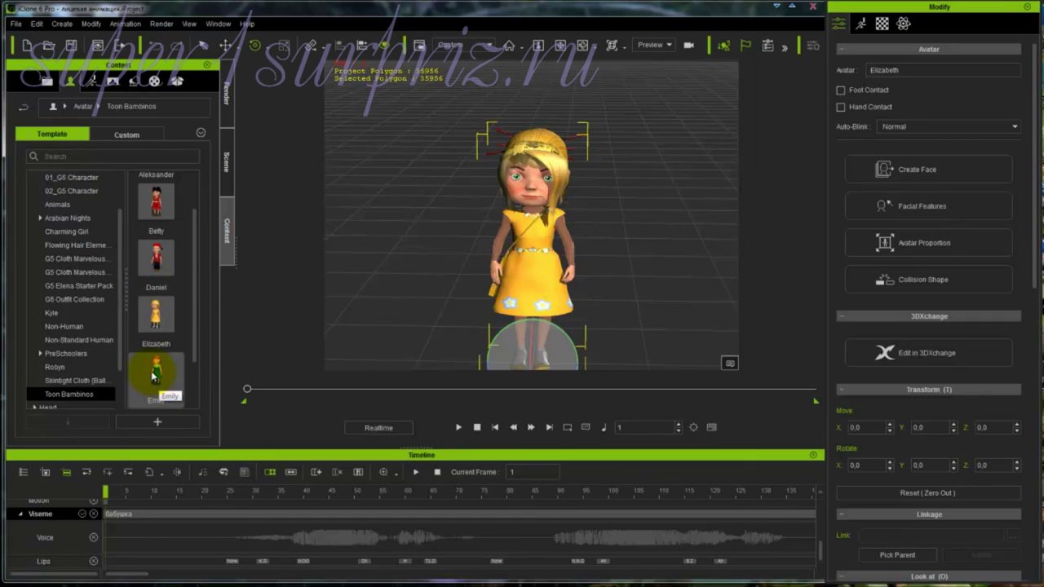
left_click_drag(152, 377, 424, 297)
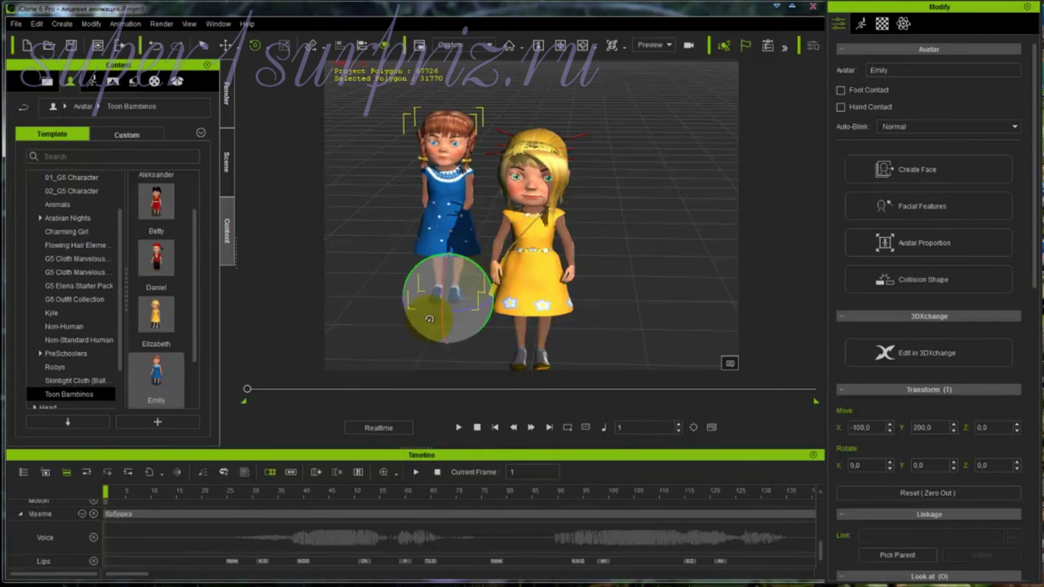
left_click(93, 82)
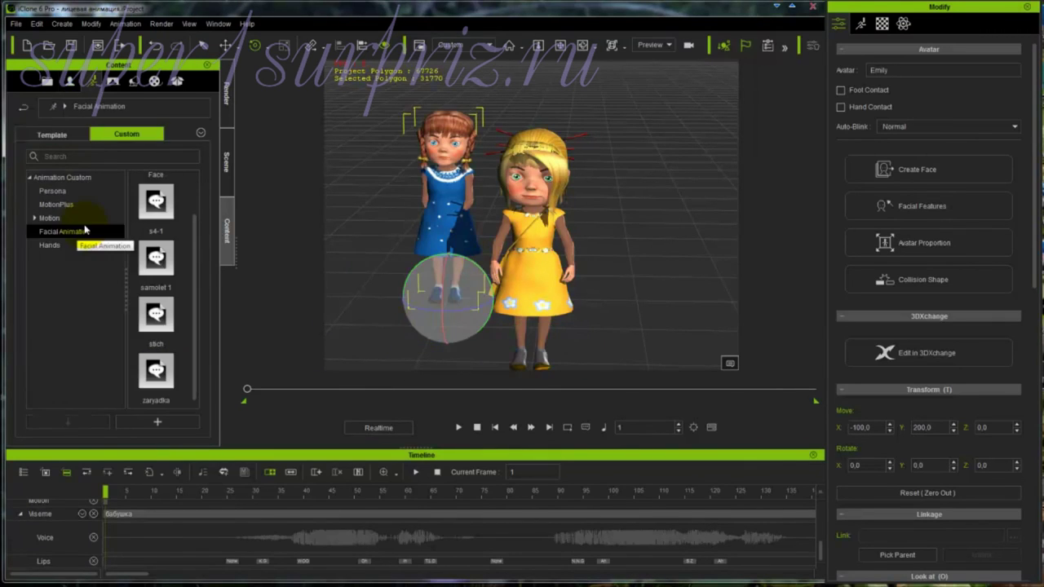
left_click(154, 323)
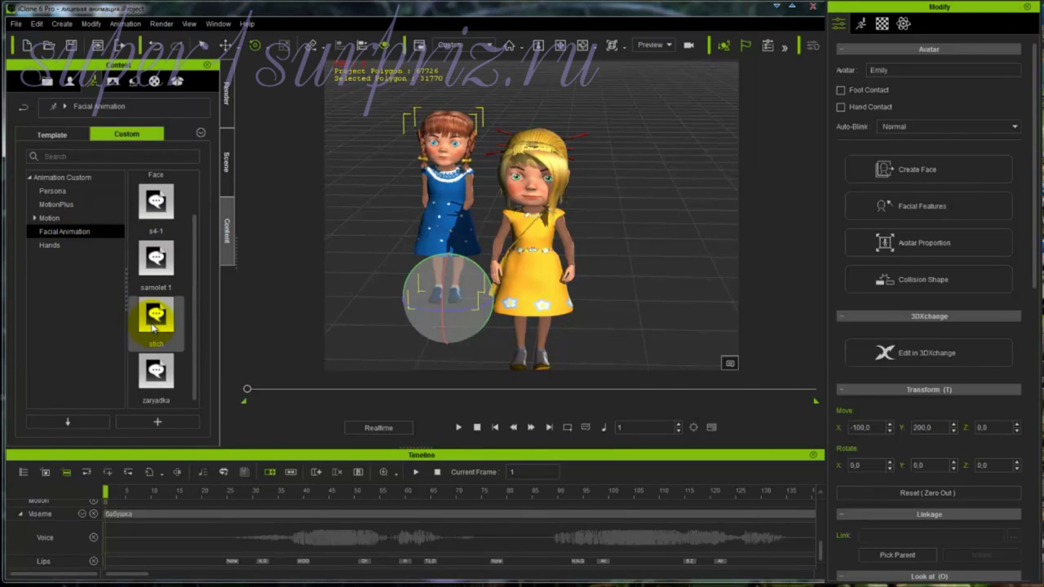
double_click(153, 326)
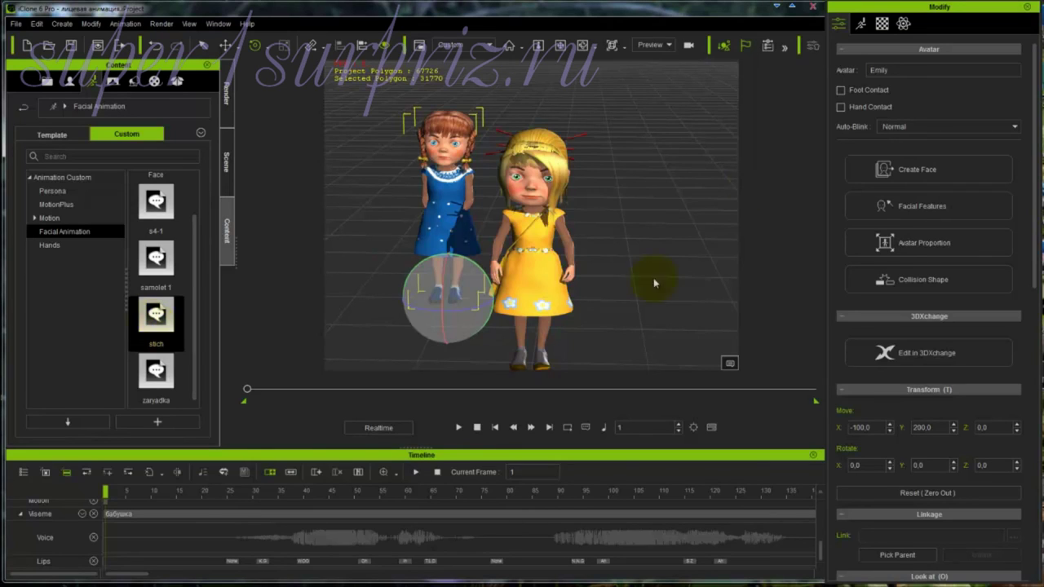
Step: Delete the Elizabeth avatar and play Emily's facial animation through to the end, stopping playback
left_click(534, 251)
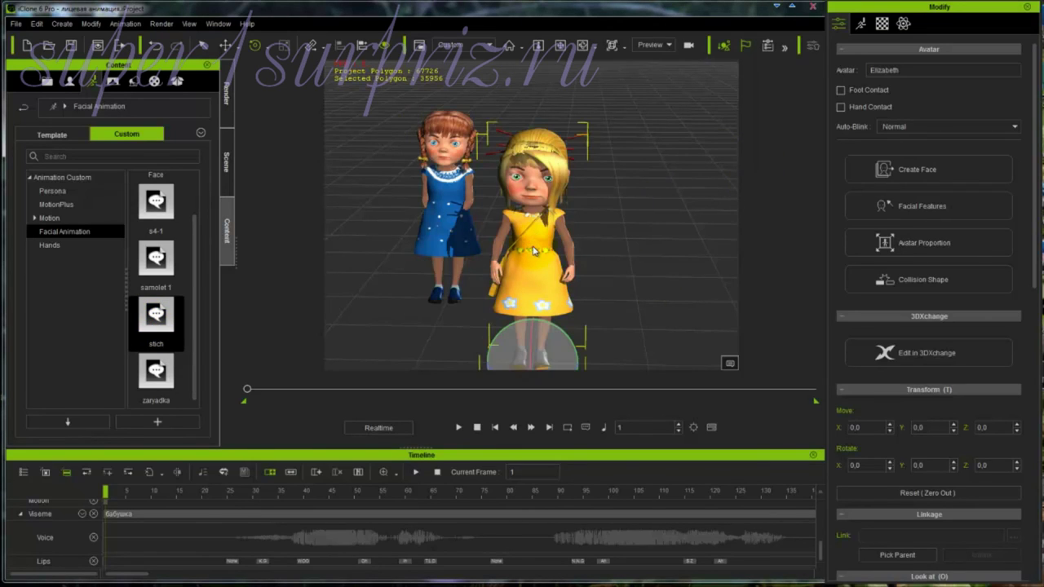
key("Delete")
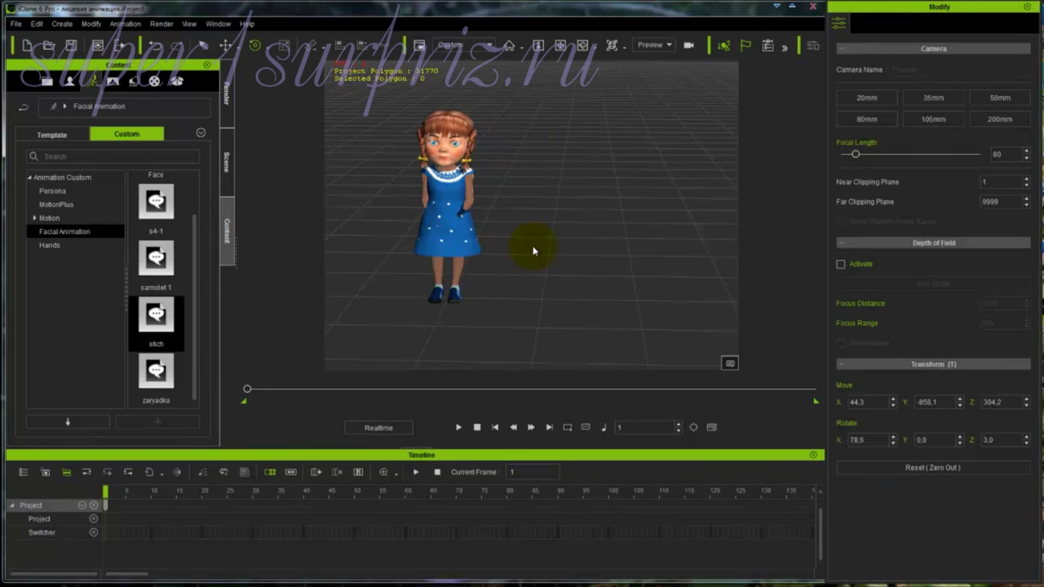
left_click(459, 429)
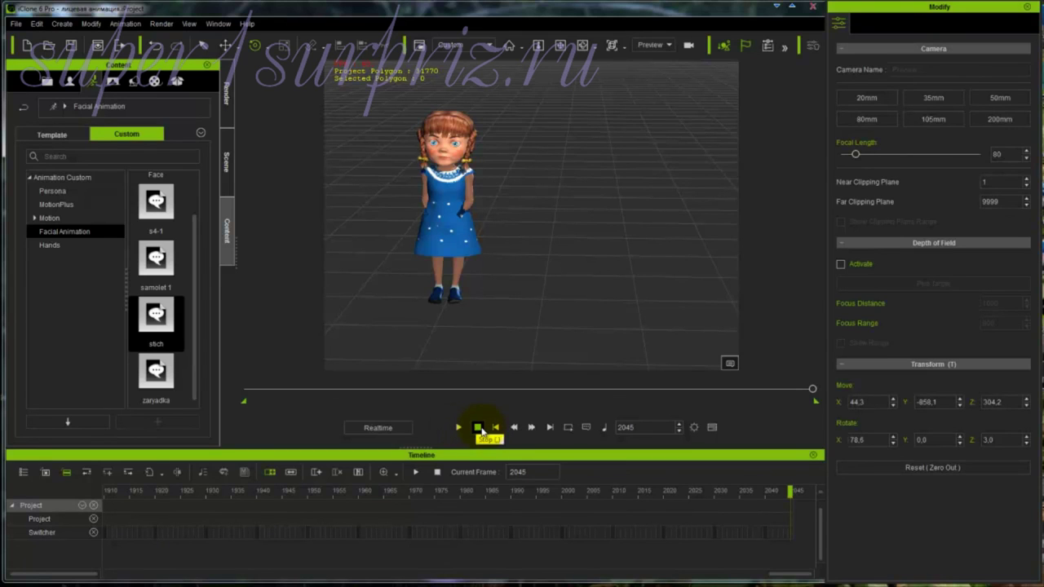
left_click(479, 428)
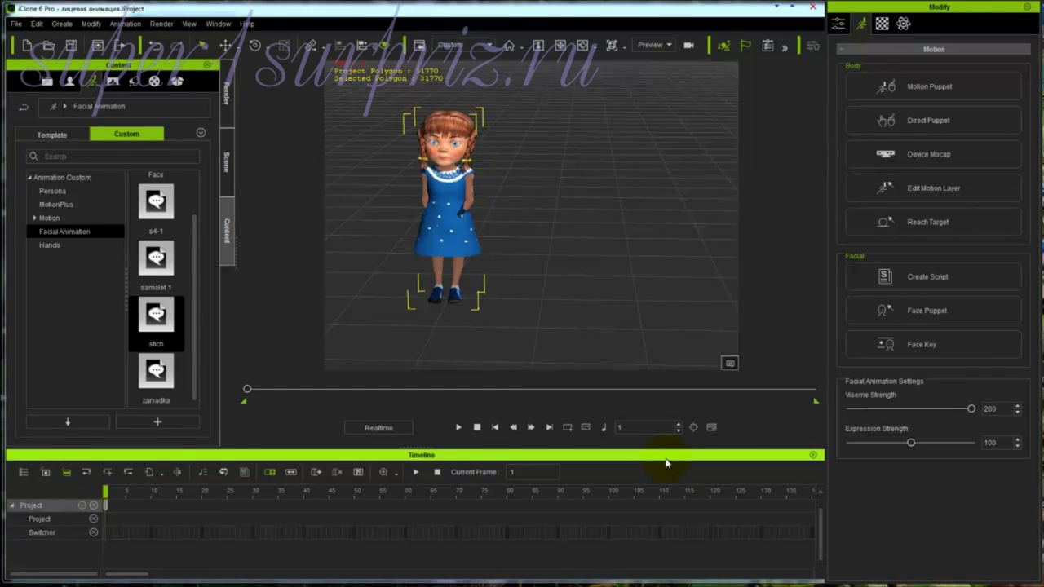
left_click(993, 550)
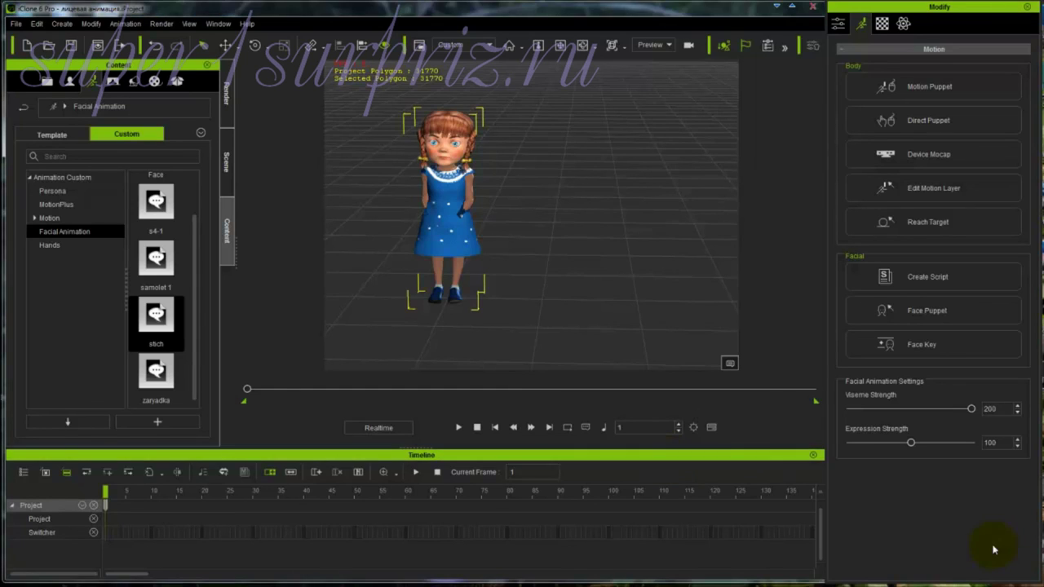